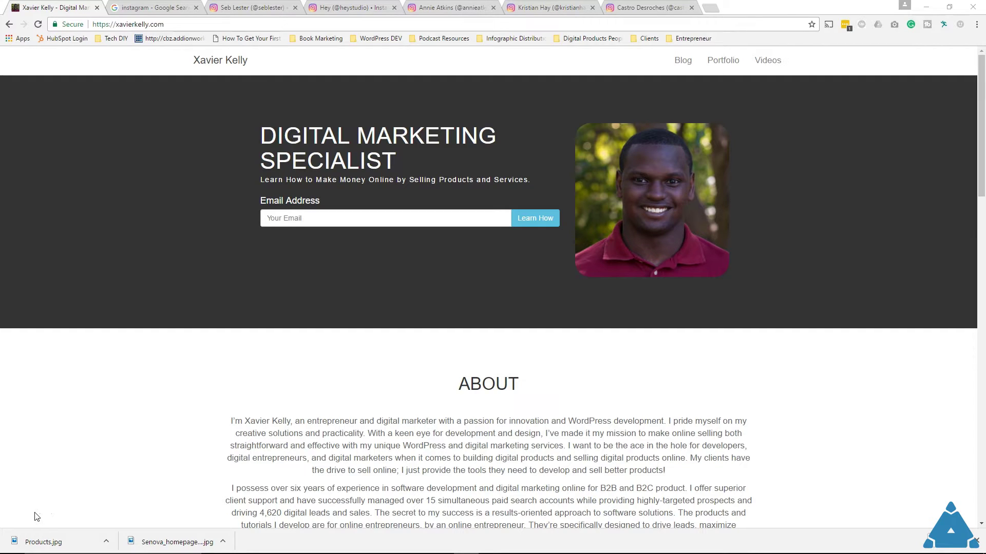
View the Xavier Kelly portfolio page, then the seblester Instagram profile header
left_click(723, 62)
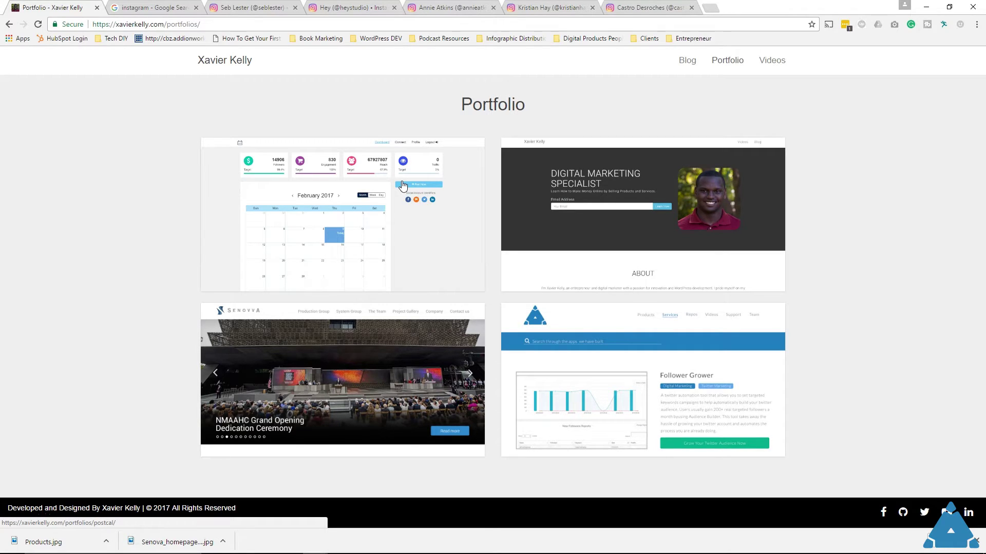
left_click(235, 6)
scroll(201, 144, "up", 20)
scroll(205, 154, "up", 10)
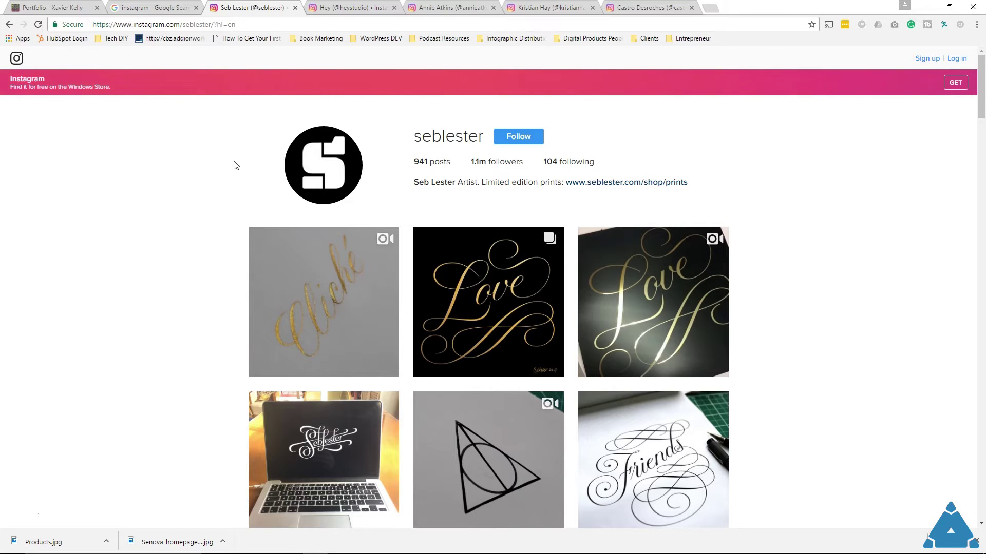
Open seblester's first post, the gold Cliché lettering video, and play it
left_click(298, 216)
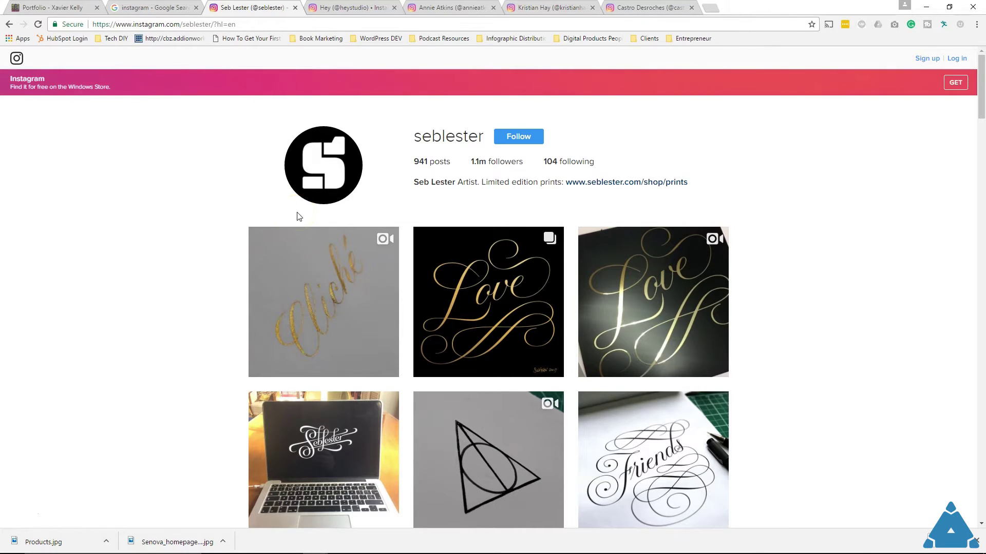
left_click(331, 287)
left_click(403, 279)
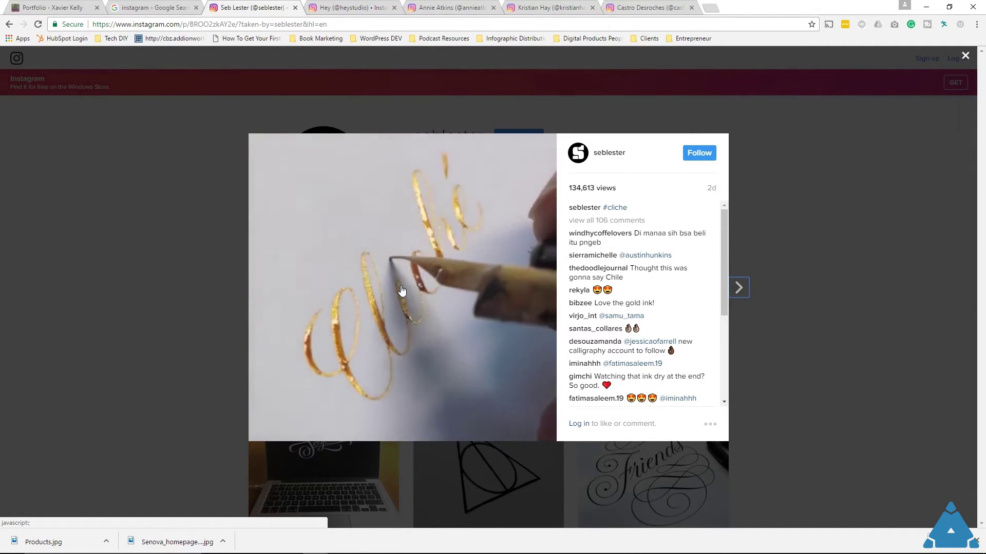
left_click(404, 280)
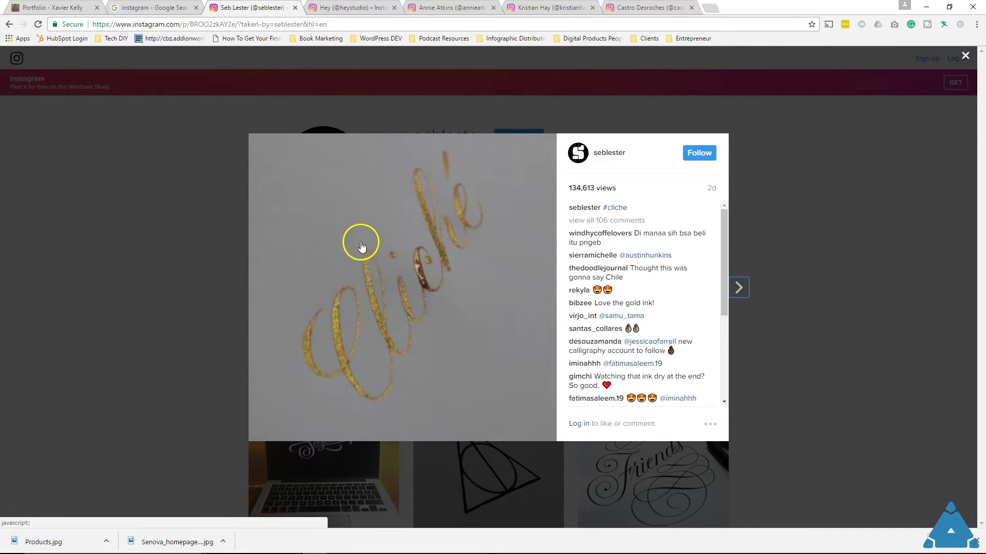
Advance past the Love image to the Love video post and play it
left_click(739, 287)
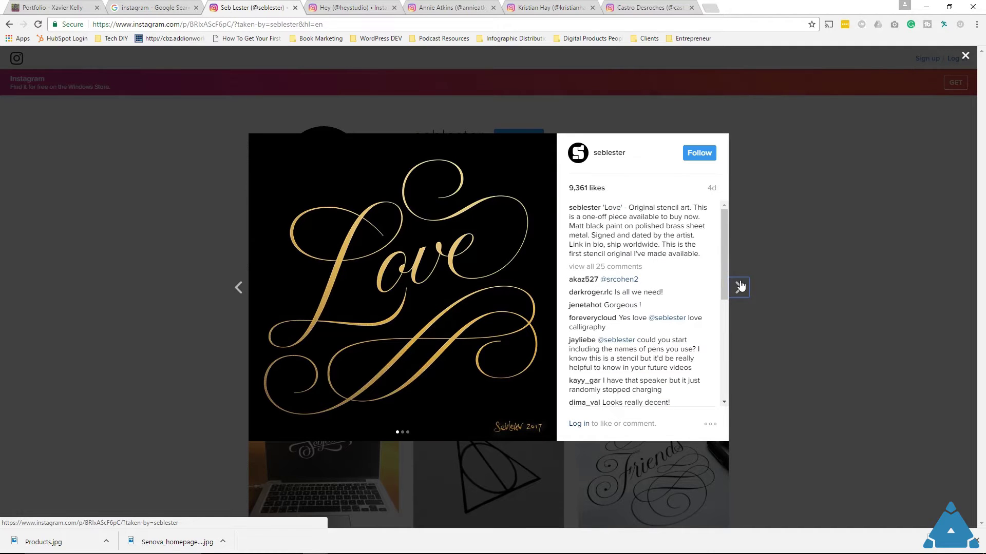
left_click(739, 287)
left_click(661, 291)
left_click(418, 280)
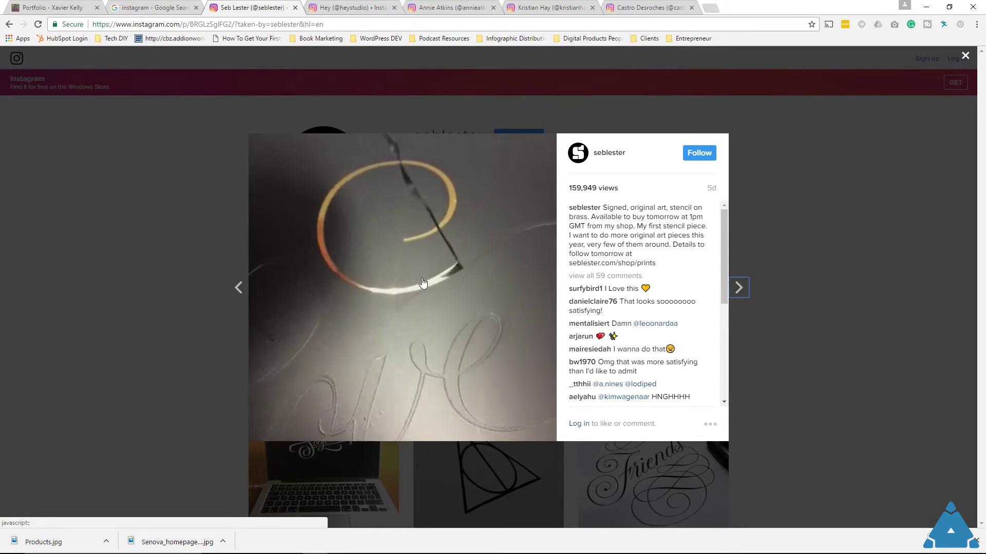
Page through the triangle, Friends, Beyoncé, Behave, Juicy and The End Is Nigh posts
left_click(739, 288)
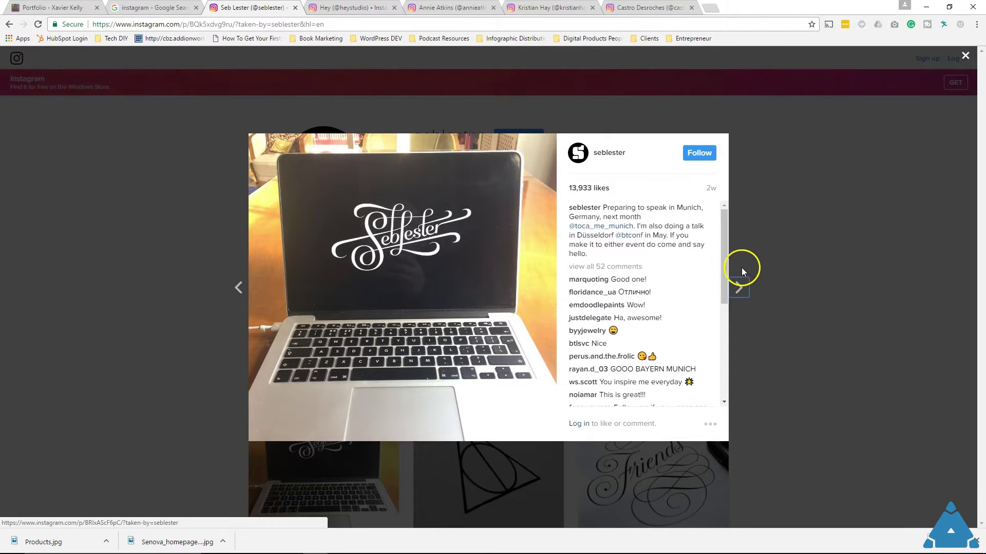
left_click(738, 288)
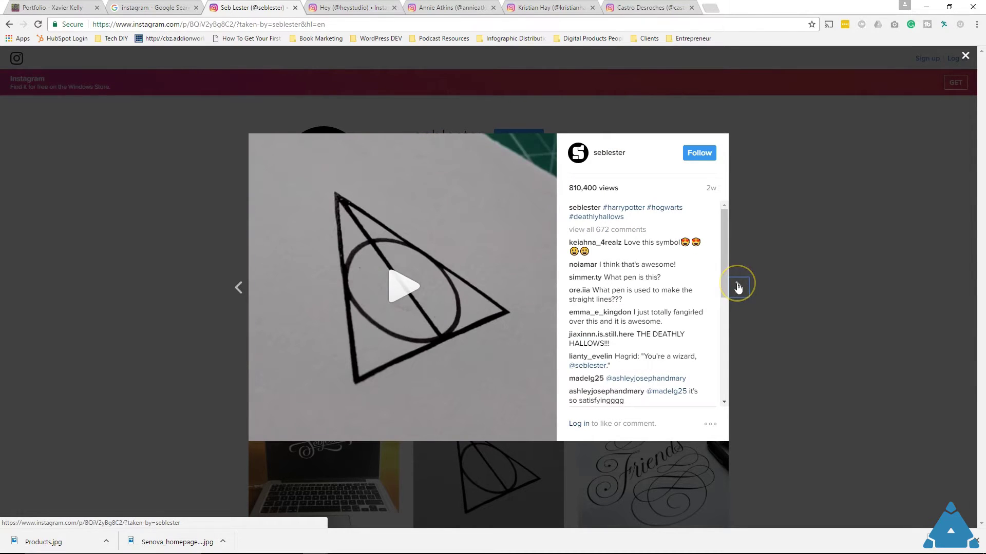
left_click(738, 287)
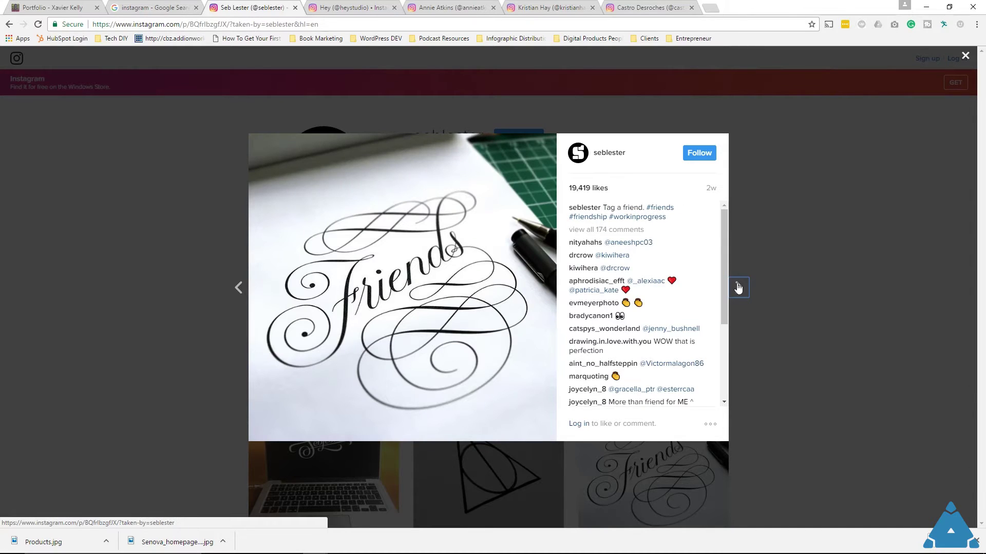
left_click(738, 287)
left_click(738, 287)
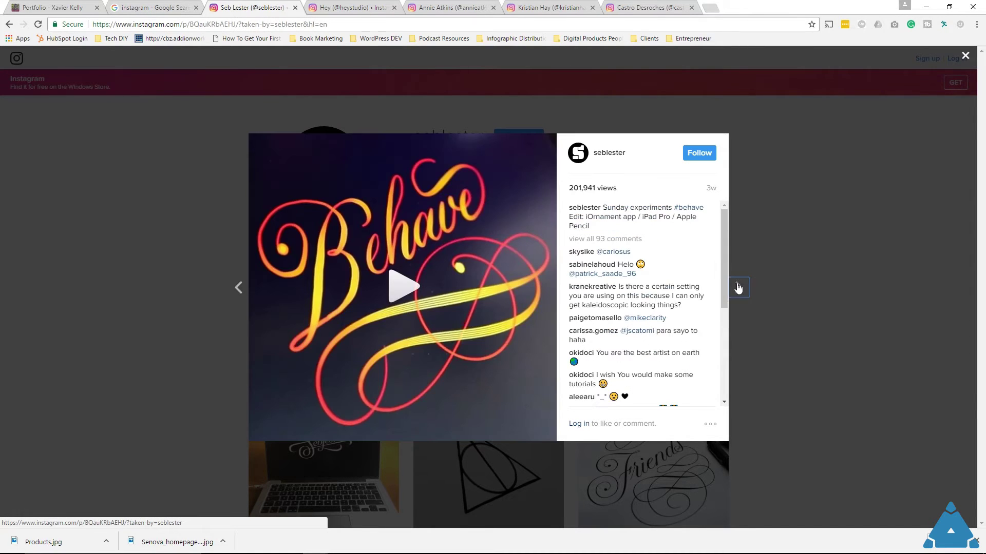
left_click(738, 287)
left_click(738, 288)
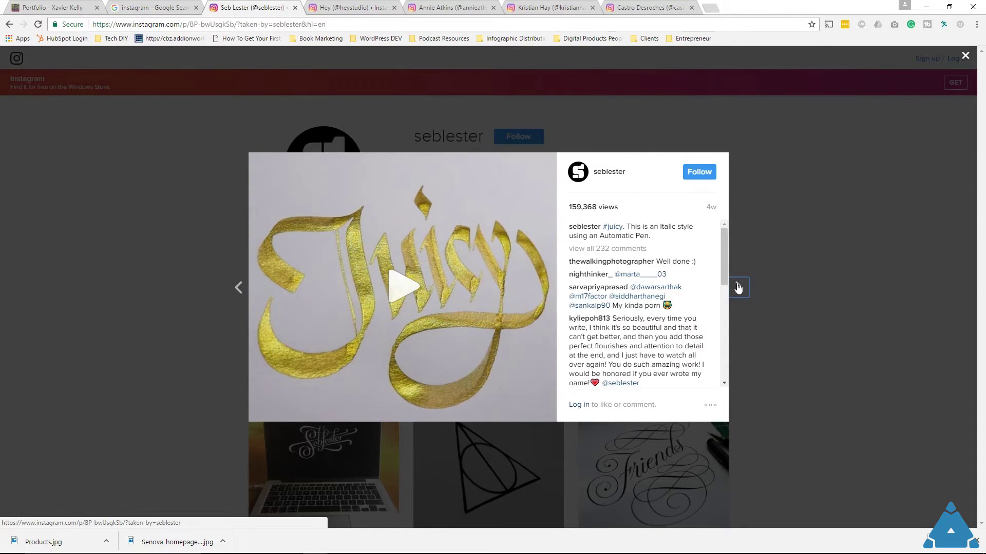
left_click(737, 287)
Page through orange drops, Fire, mandala, London and Jerusalem posts to the Chic post
left_click(738, 287)
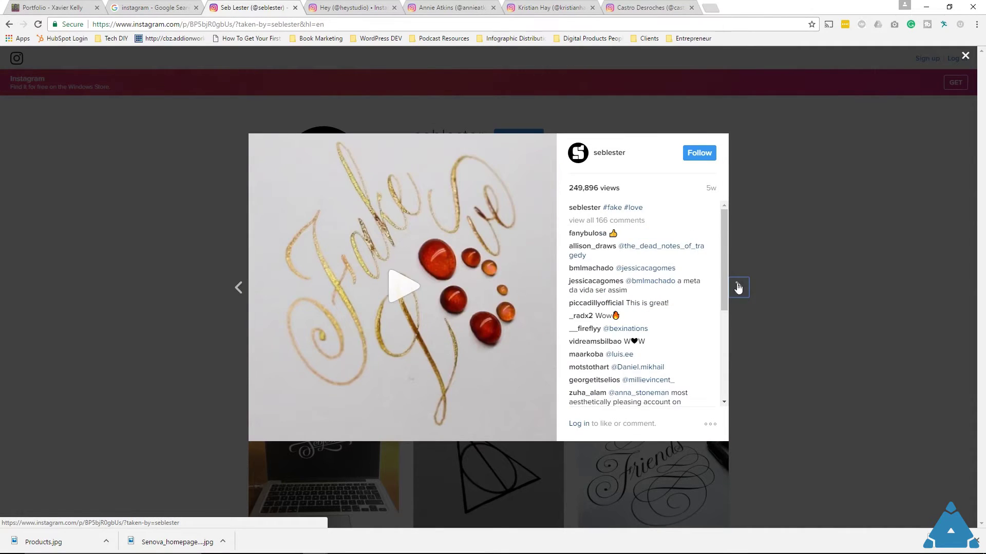
left_click(738, 288)
left_click(737, 287)
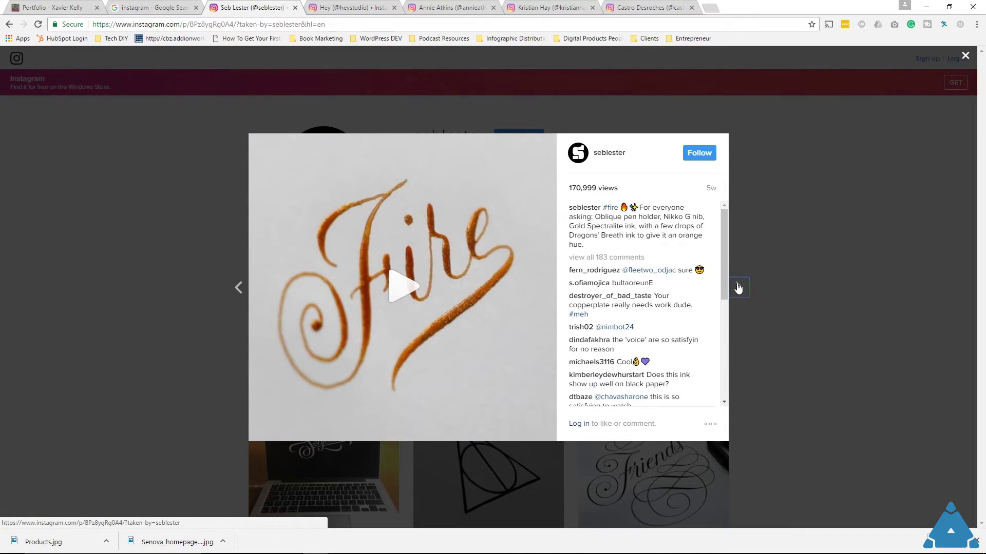
left_click(738, 288)
left_click(737, 288)
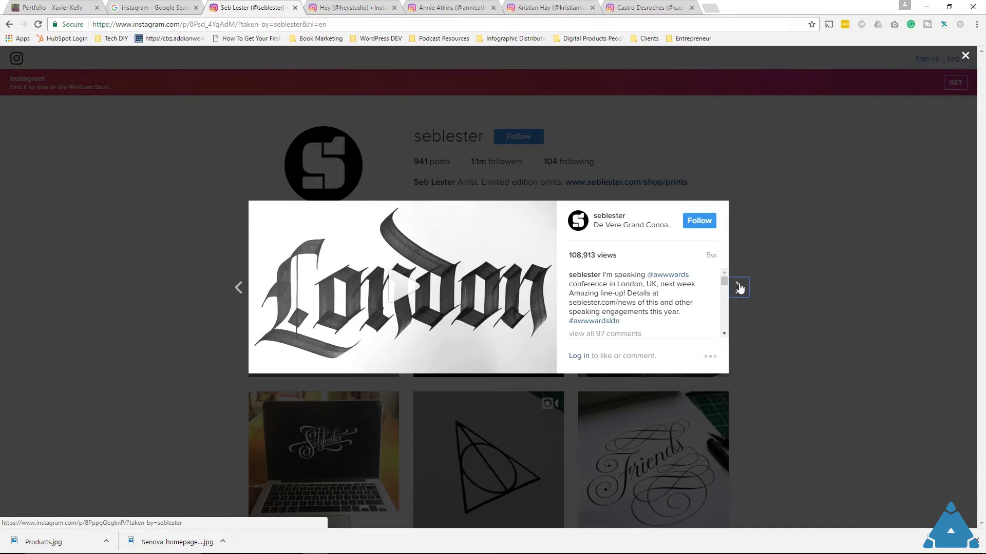
left_click(739, 288)
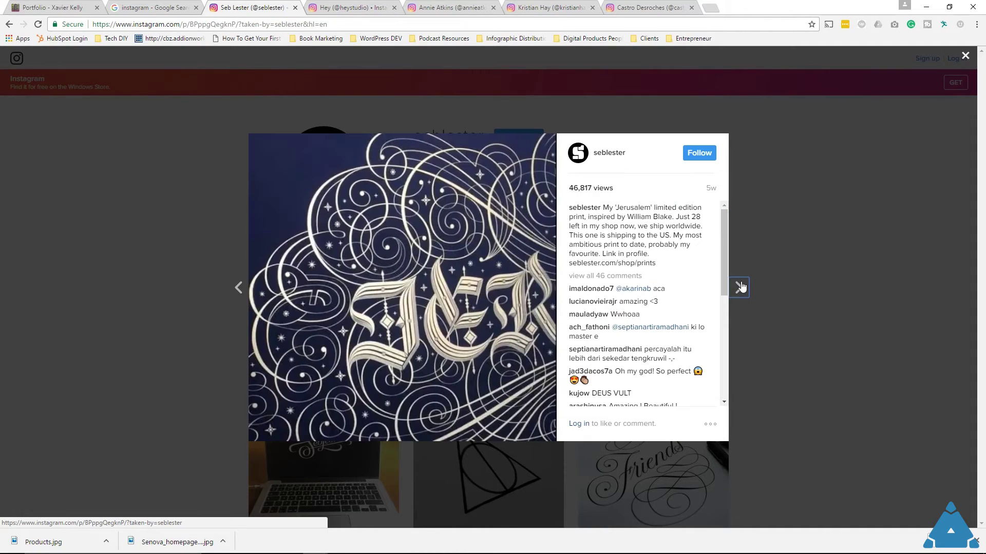
left_click(739, 287)
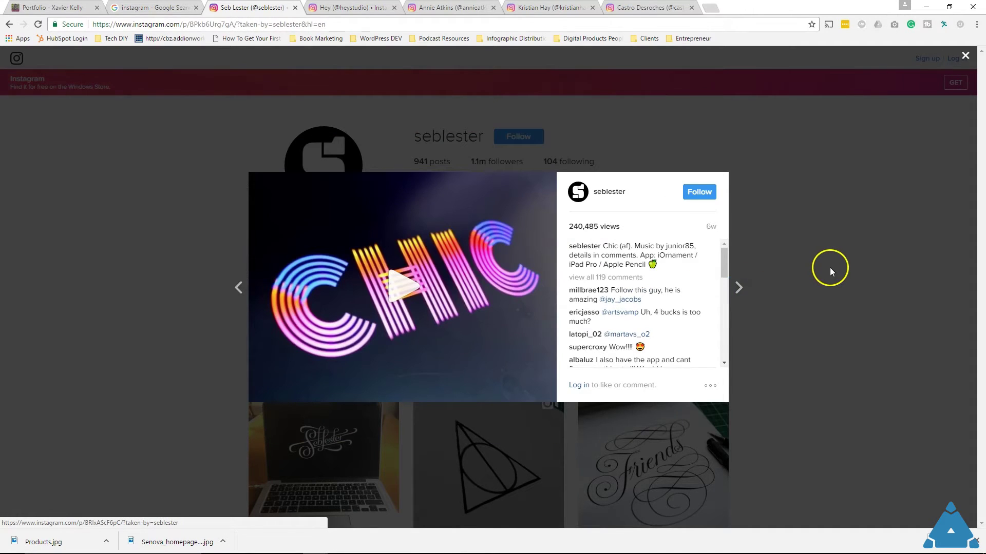
left_click(829, 267)
Scroll down seblester's grid, then open and play the Tesla video post
scroll(475, 307, "down", 2)
scroll(475, 307, "down", 4)
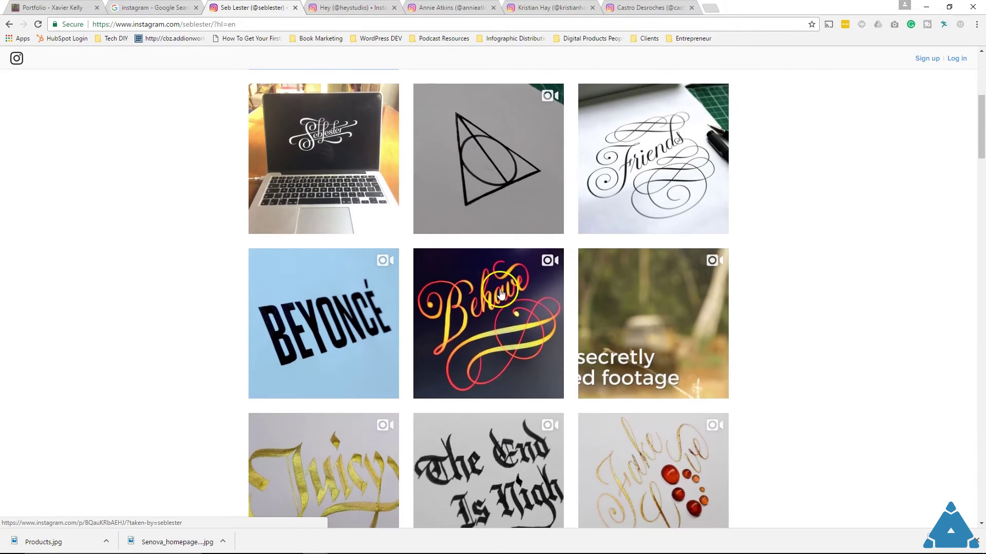
scroll(391, 279, "down", 5)
scroll(367, 285, "down", 10)
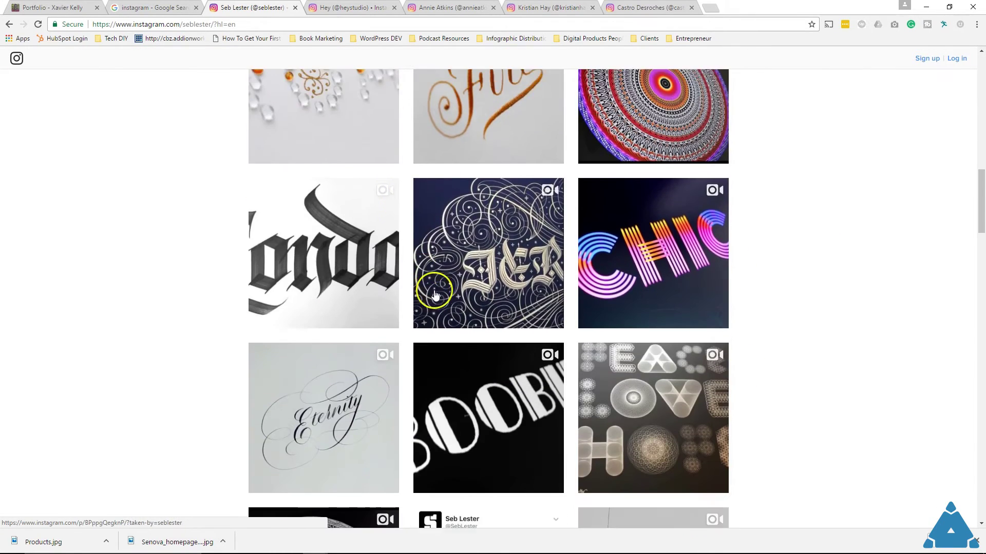
scroll(409, 308, "down", 14)
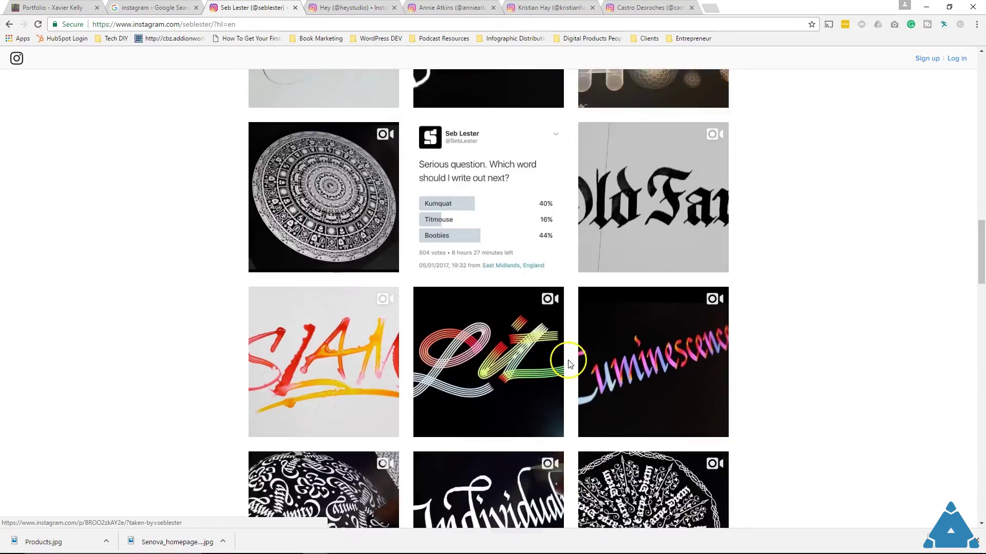
scroll(418, 334, "down", 20)
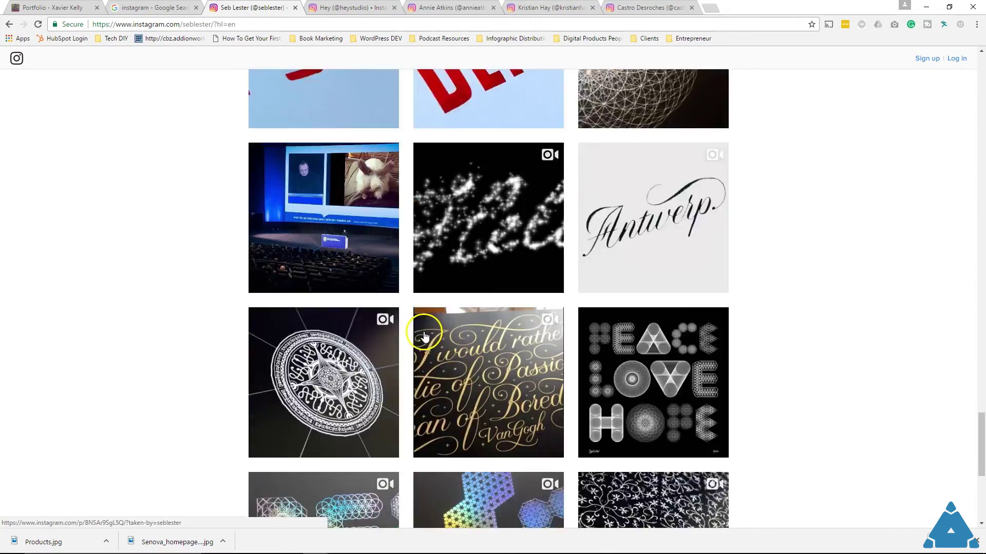
scroll(390, 291, "up", 9)
scroll(390, 291, "up", 4)
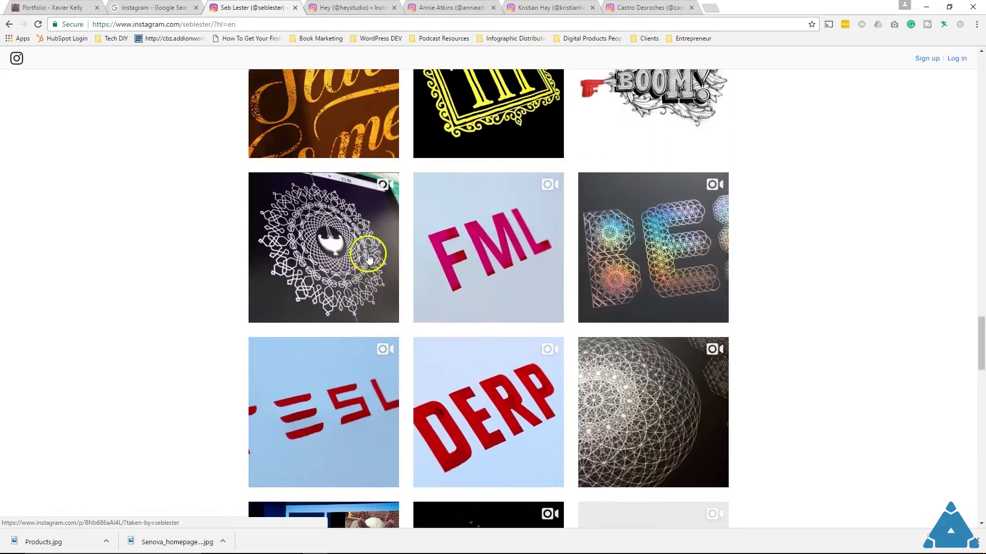
left_click(335, 365)
left_click(406, 285)
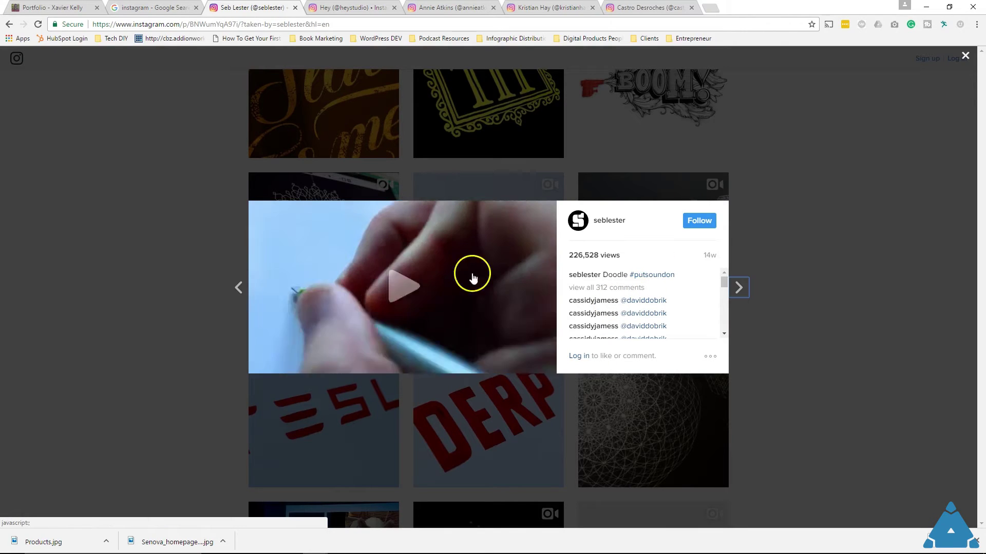
Close the Tesla post and switch to the heystudio profile tab
left_click(765, 265)
scroll(319, 170, "up", 15)
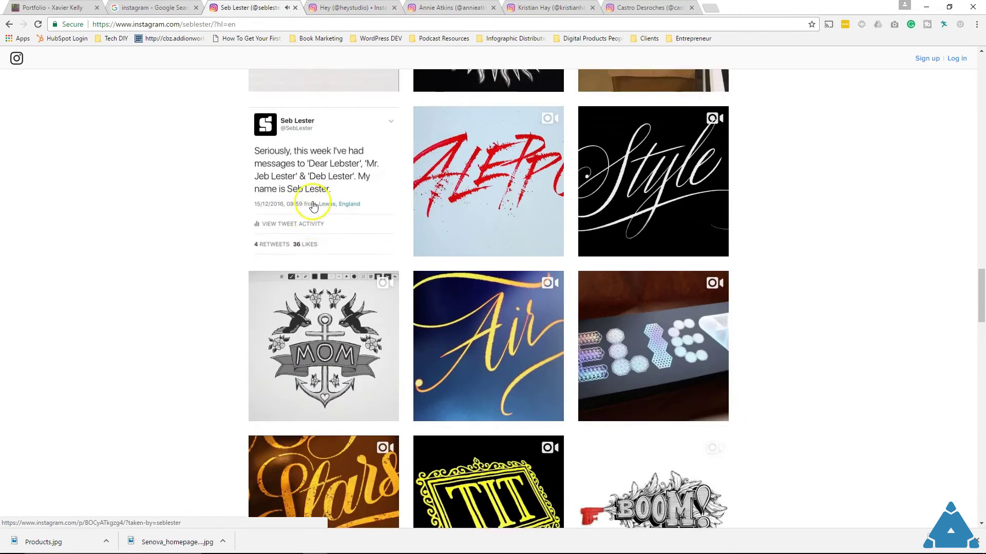
key("ctrl+Tab")
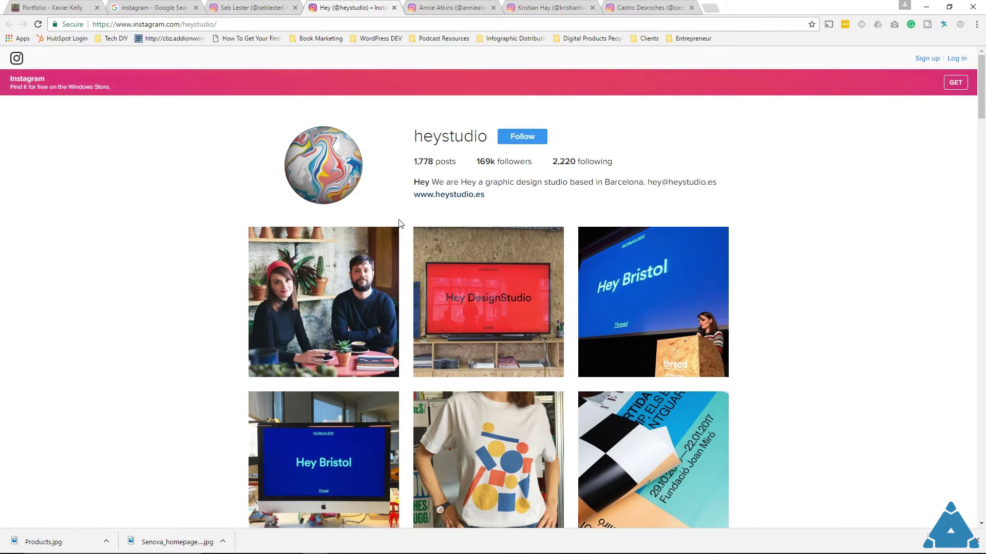
Browse the heystudio photo grid, then move to the Dublin film designer's profile
scroll(399, 223, "down", 2)
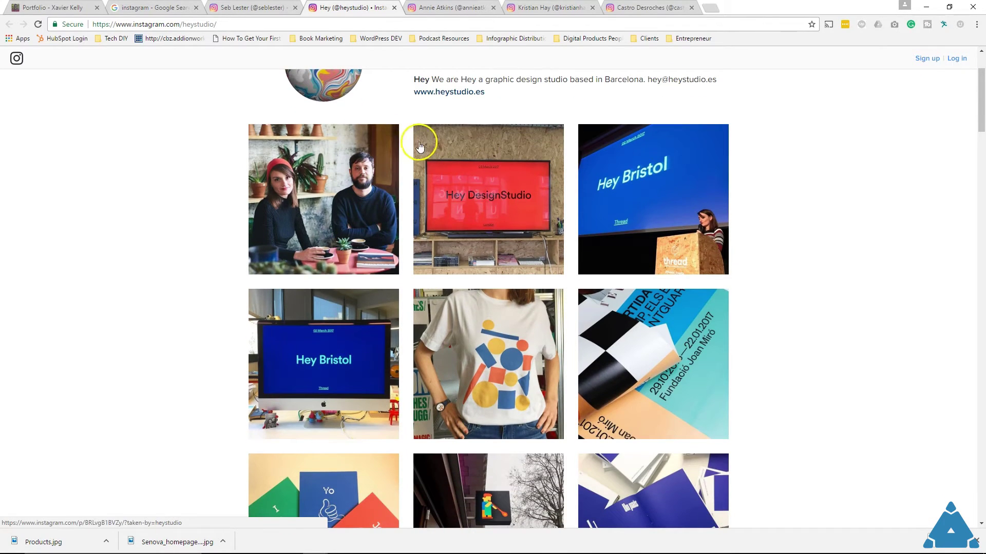
scroll(419, 146, "down", 16)
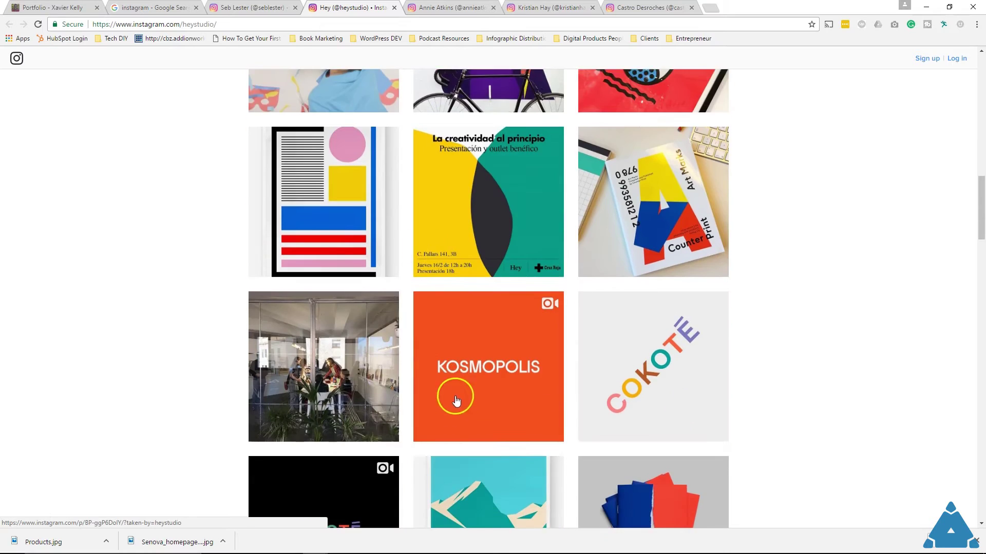
scroll(456, 395, "down", 3)
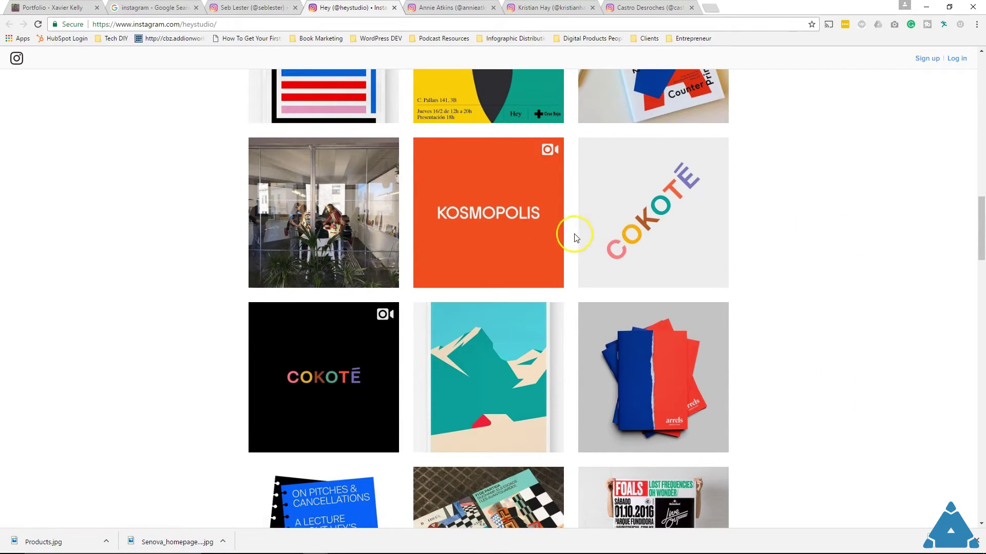
scroll(600, 235, "up", 9)
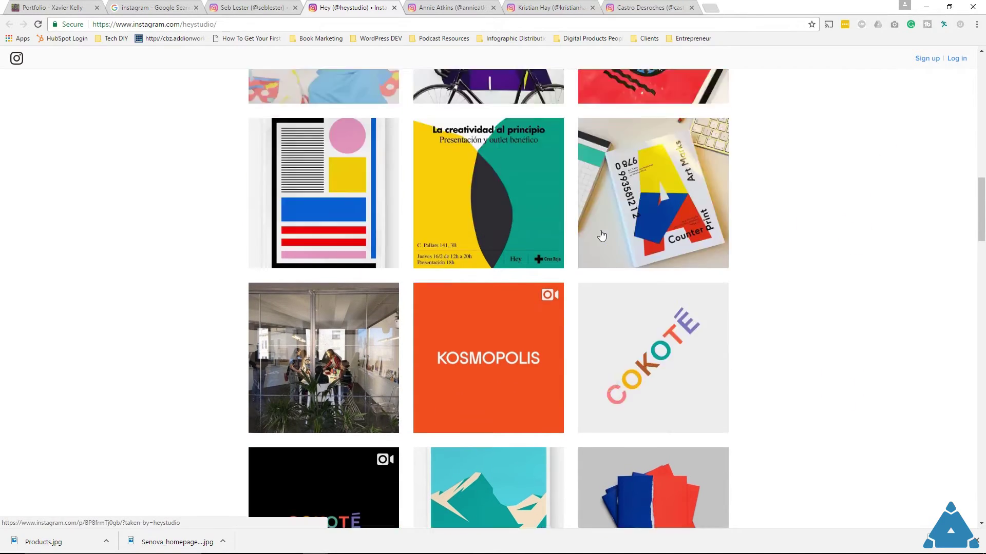
scroll(533, 288, "up", 9)
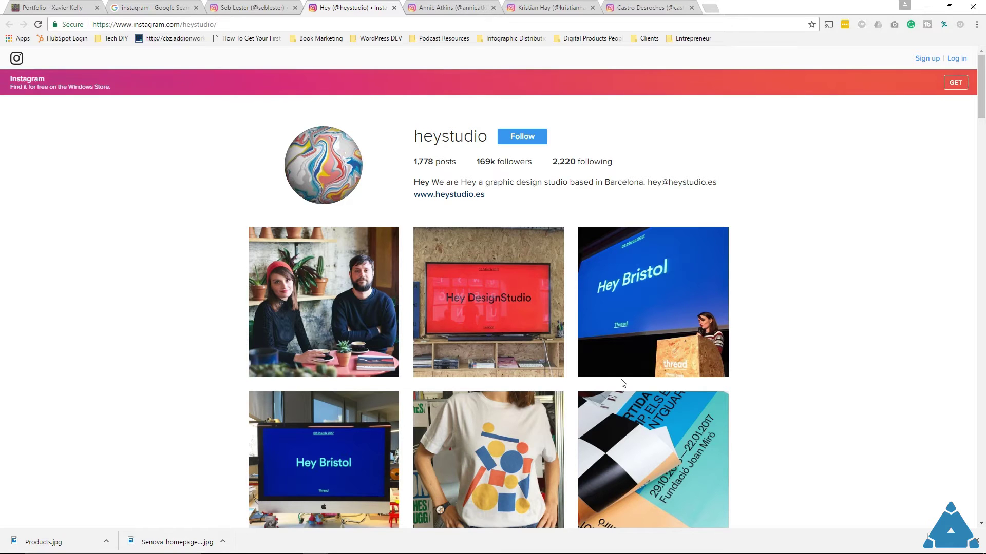
left_click(809, 136)
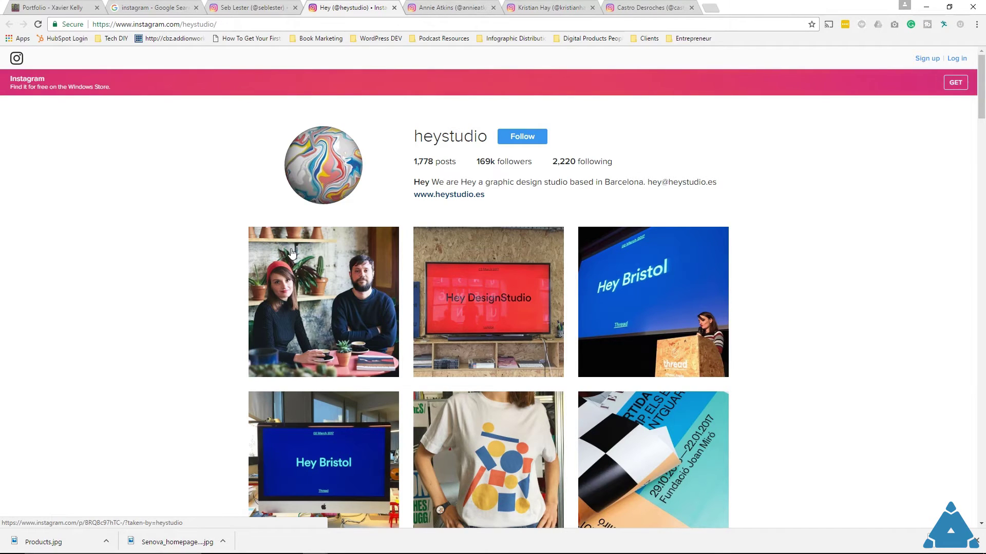
left_click(458, 7)
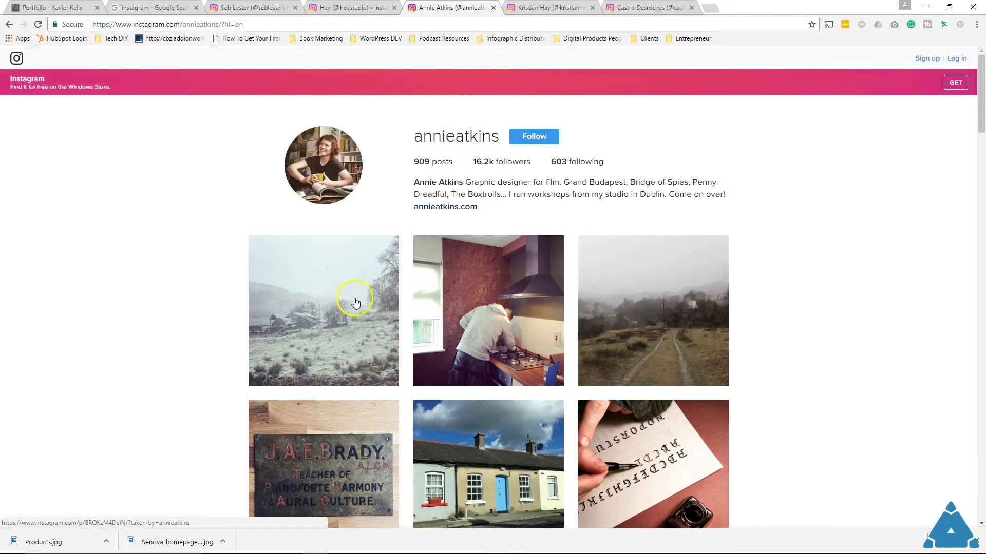
Scroll down through annieatkins's photo grid and back up to her profile header
scroll(367, 298, "down", 2)
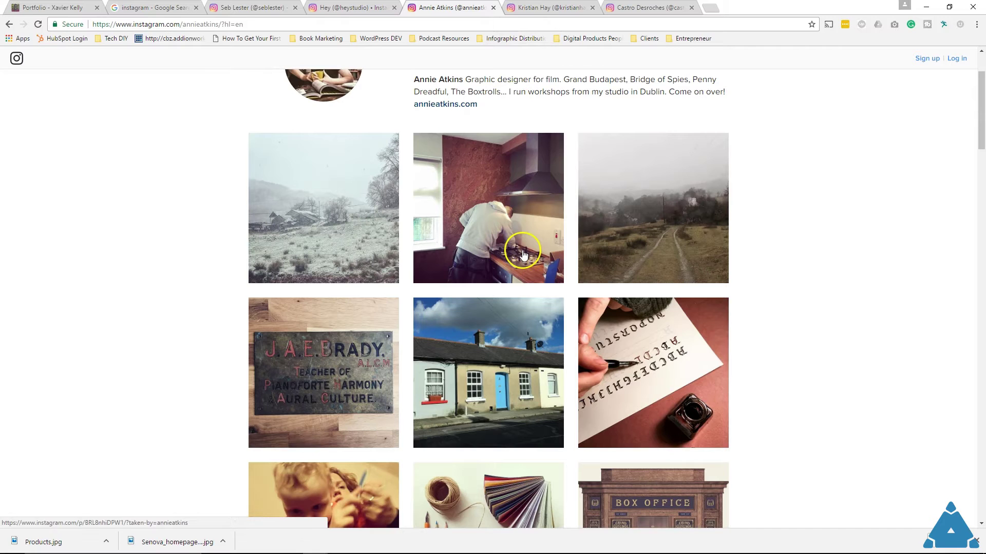
scroll(526, 282, "down", 2)
scroll(468, 304, "down", 8)
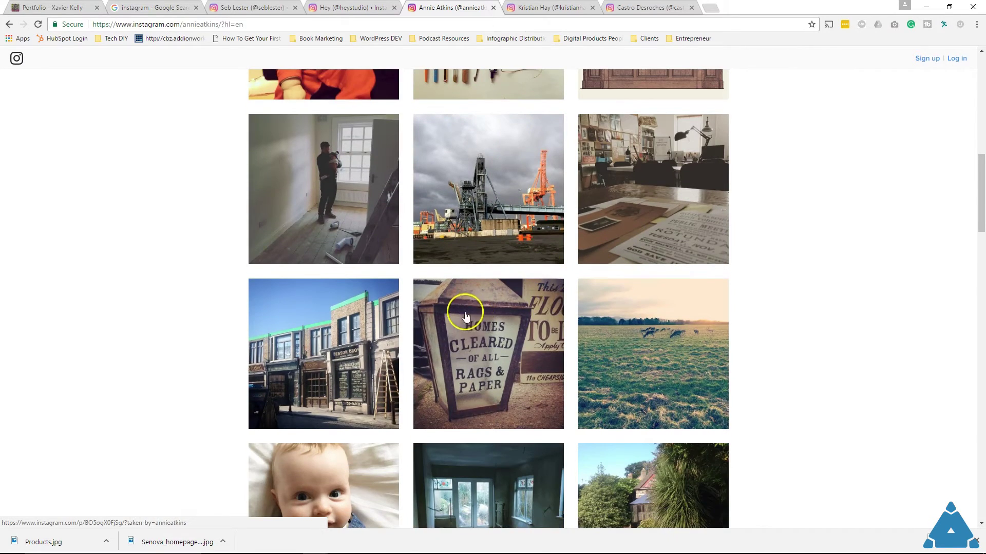
scroll(590, 318, "down", 5)
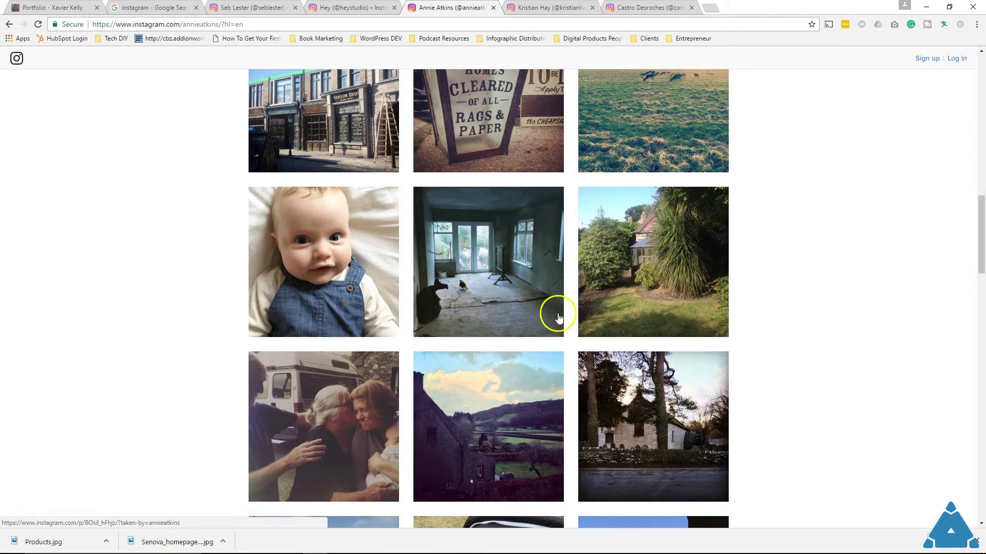
scroll(456, 345, "down", 2)
scroll(493, 303, "down", 2)
scroll(544, 308, "down", 8)
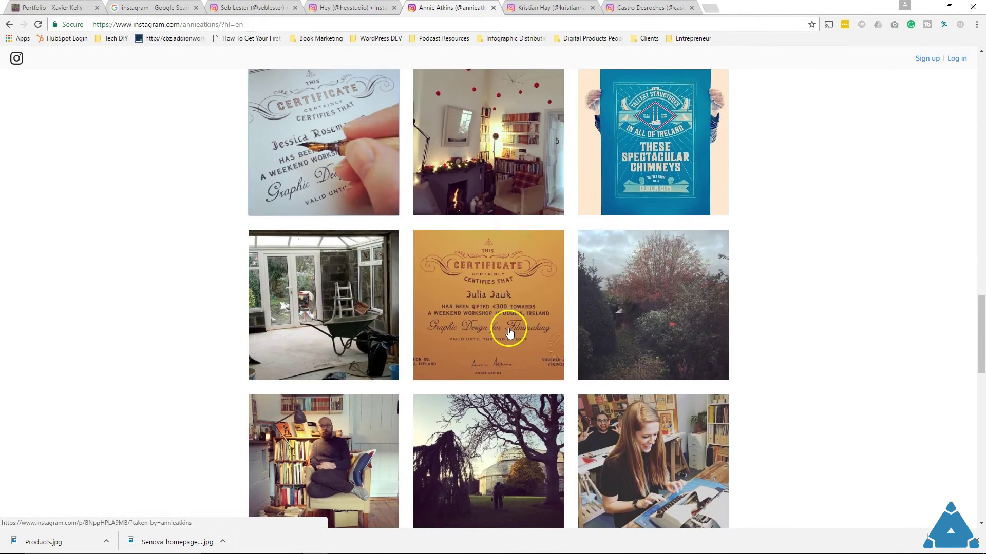
scroll(441, 267, "down", 1)
scroll(318, 151, "up", 2)
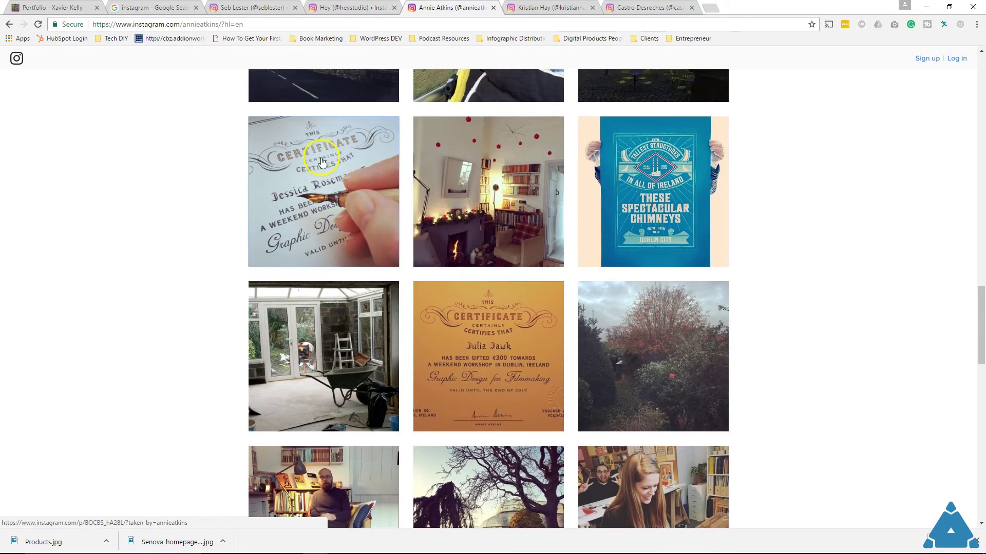
scroll(322, 162, "up", 3)
scroll(387, 357, "down", 1)
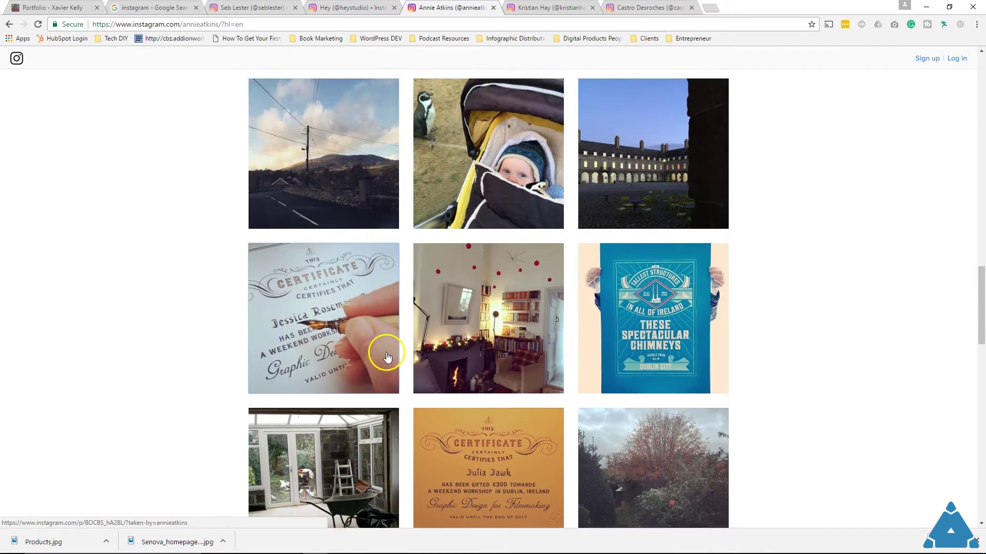
scroll(387, 357, "down", 16)
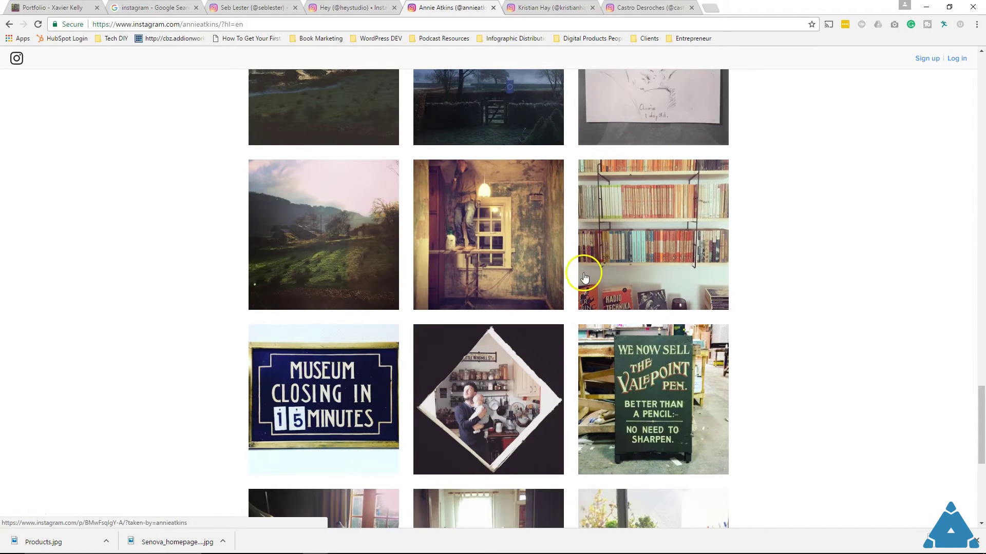
scroll(456, 298, "up", 5)
scroll(457, 298, "up", 20)
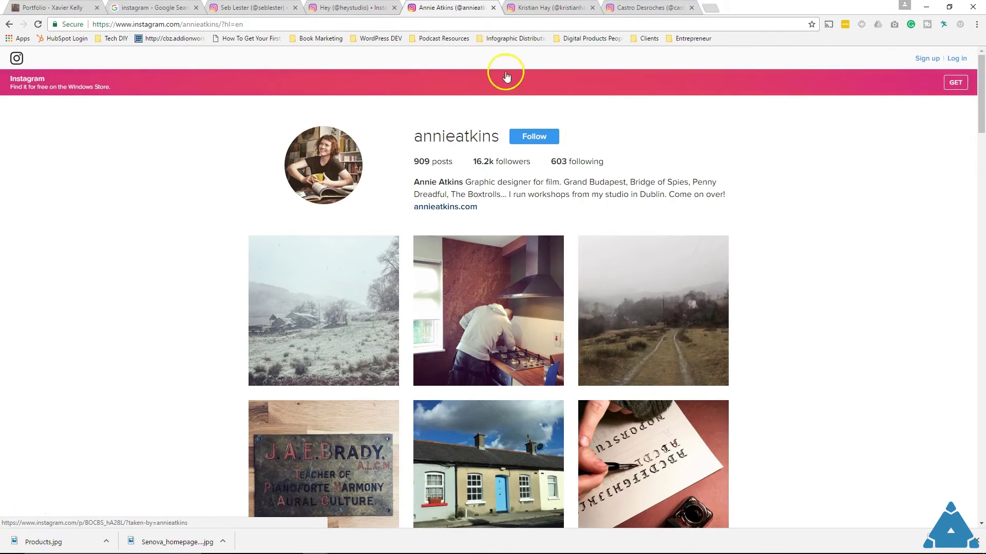
left_click(529, 7)
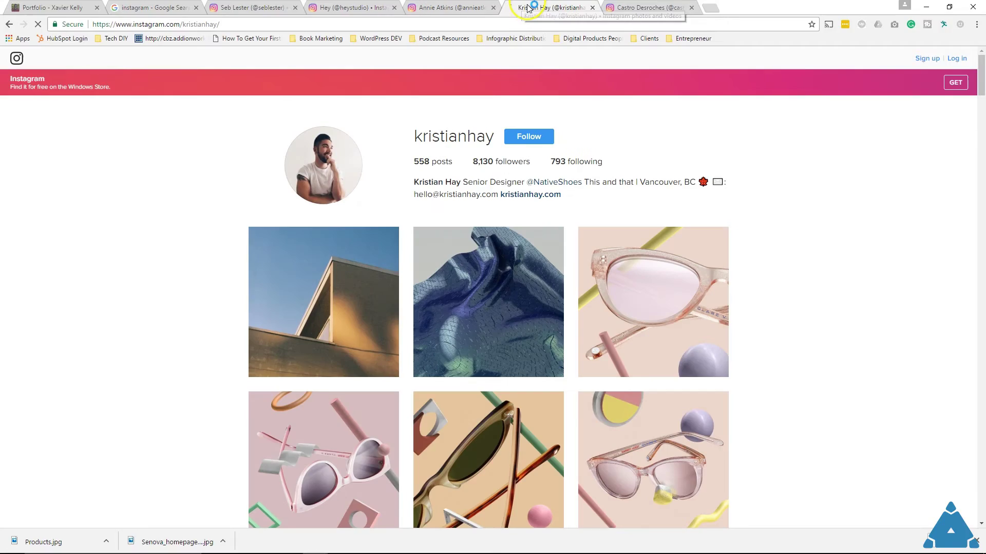
scroll(331, 196, "down", 2)
scroll(331, 196, "down", 1)
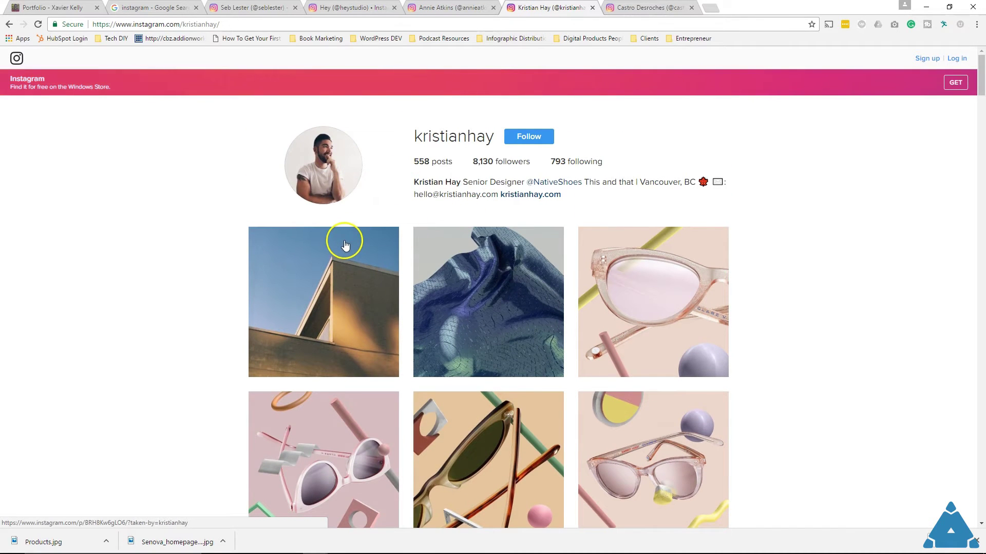
scroll(341, 241, "down", 2)
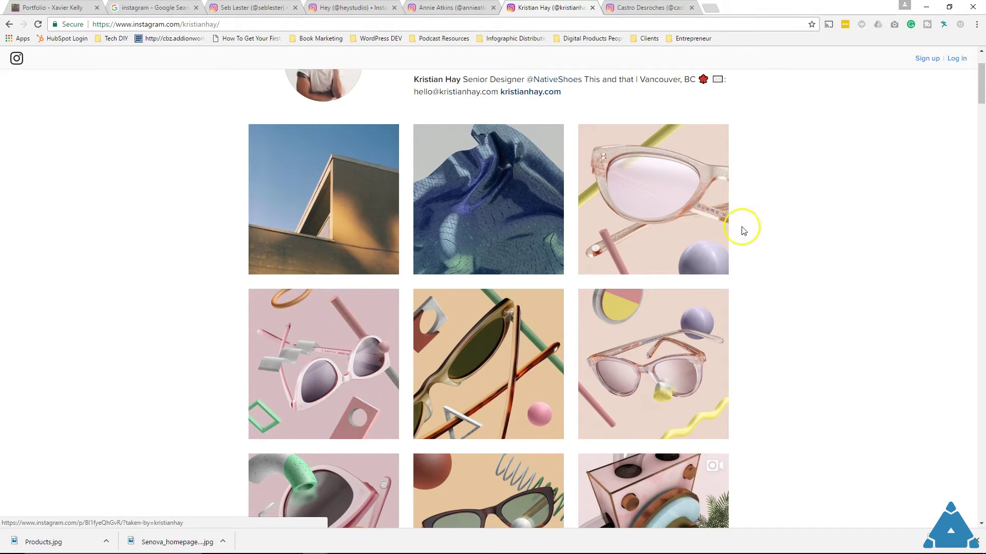
scroll(746, 321, "down", 7)
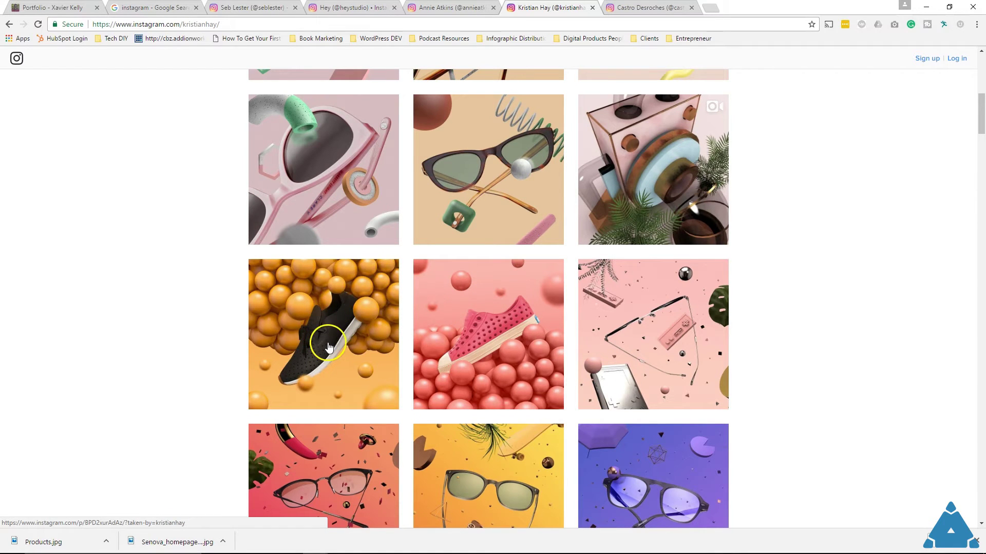
scroll(329, 347, "down", 8)
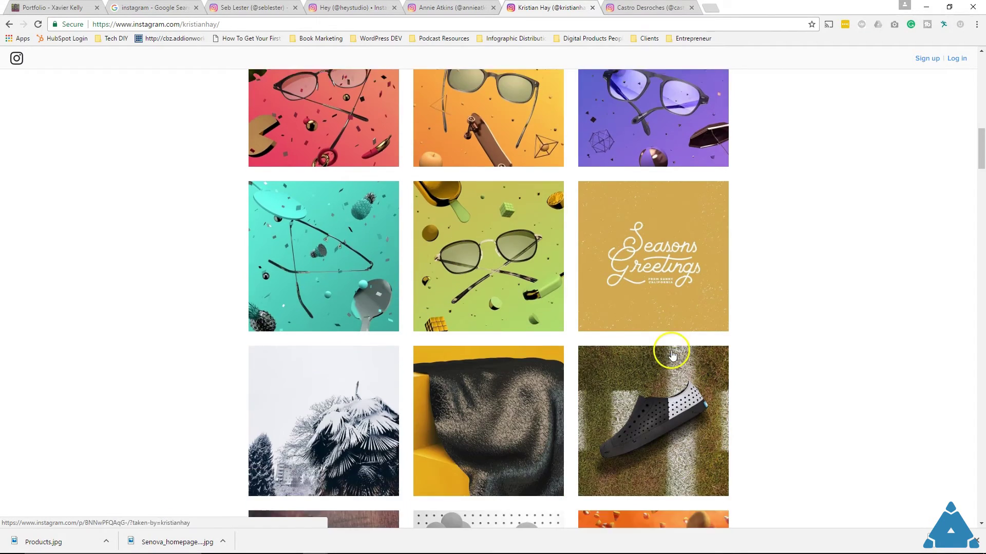
scroll(672, 354, "down", 3)
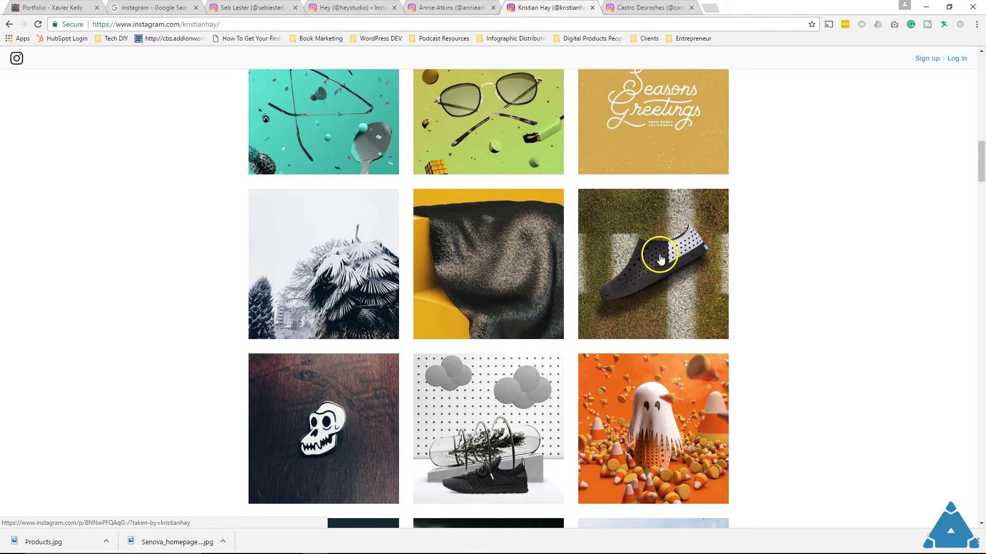
scroll(577, 325, "down", 9)
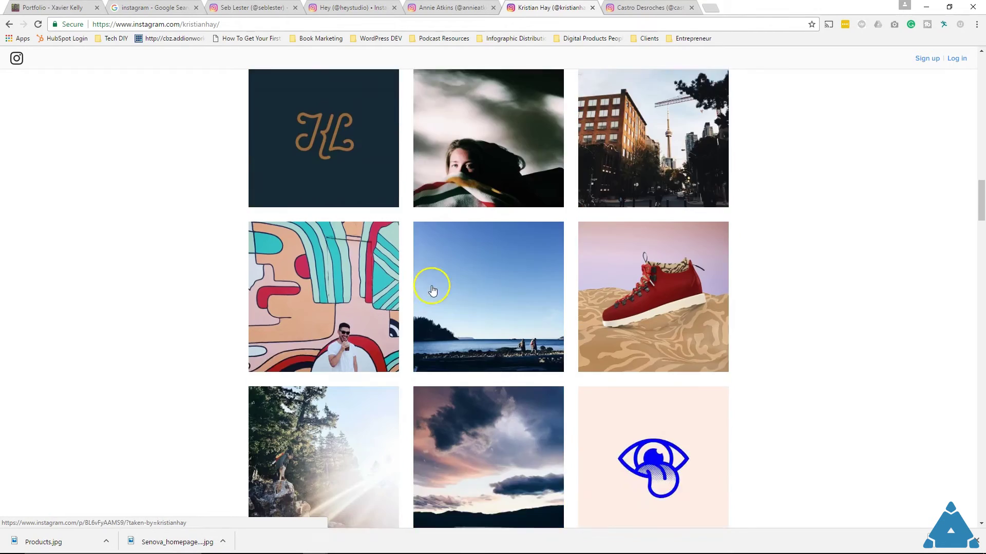
scroll(433, 290, "down", 3)
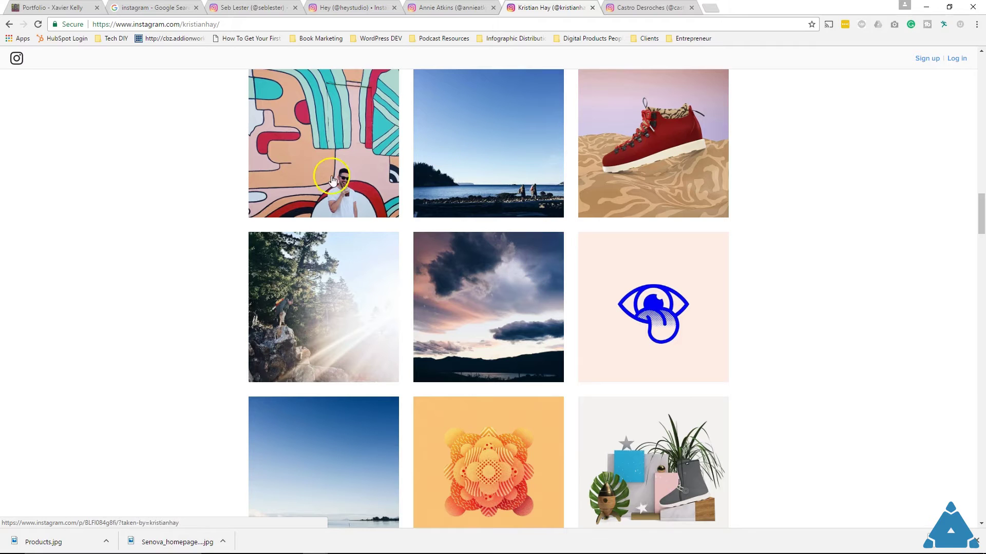
scroll(340, 314, "down", 8)
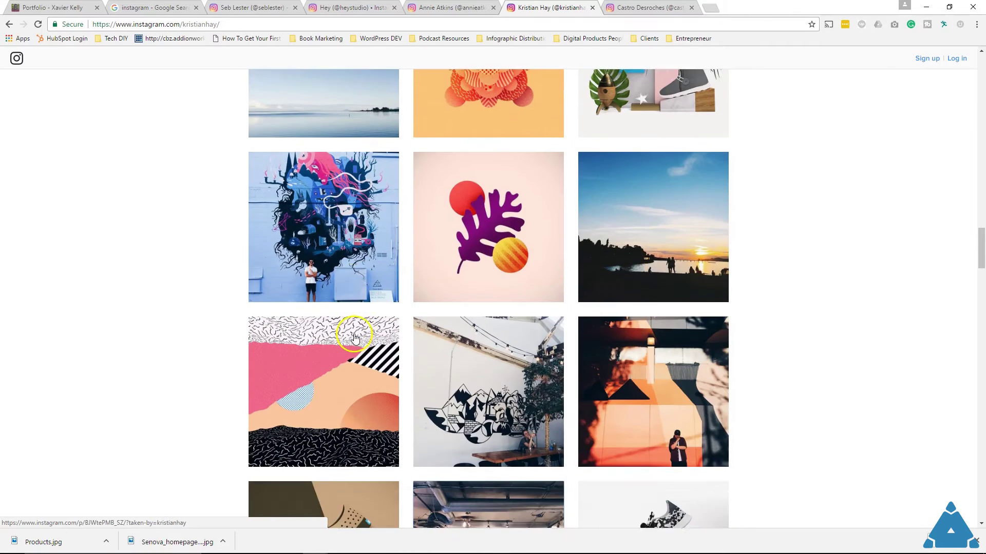
scroll(405, 264, "down", 3)
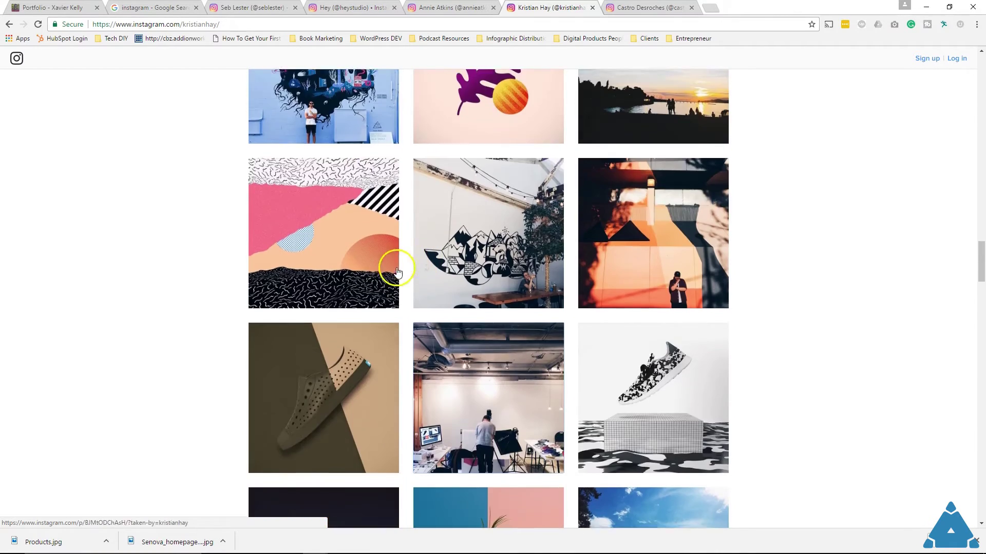
scroll(398, 272, "down", 3)
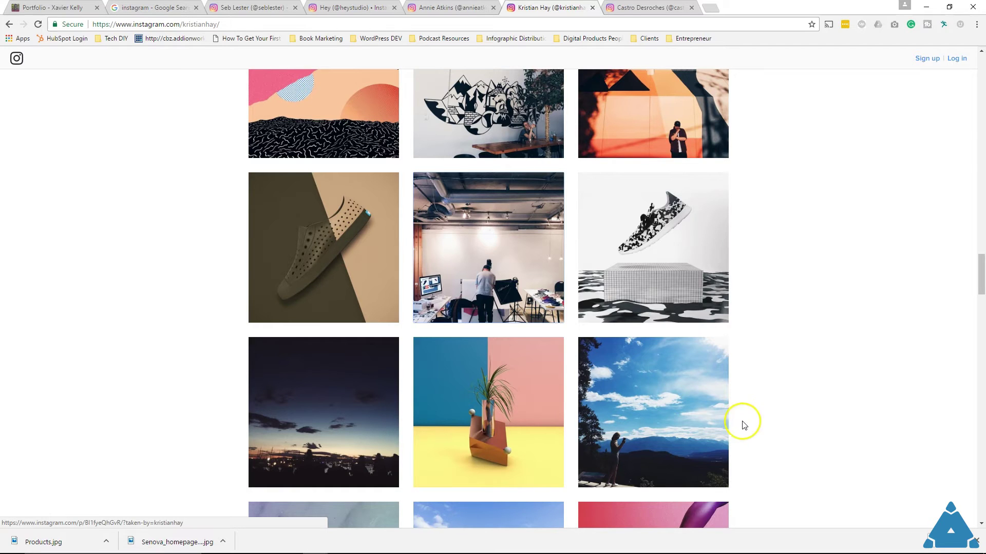
scroll(747, 418, "down", 8)
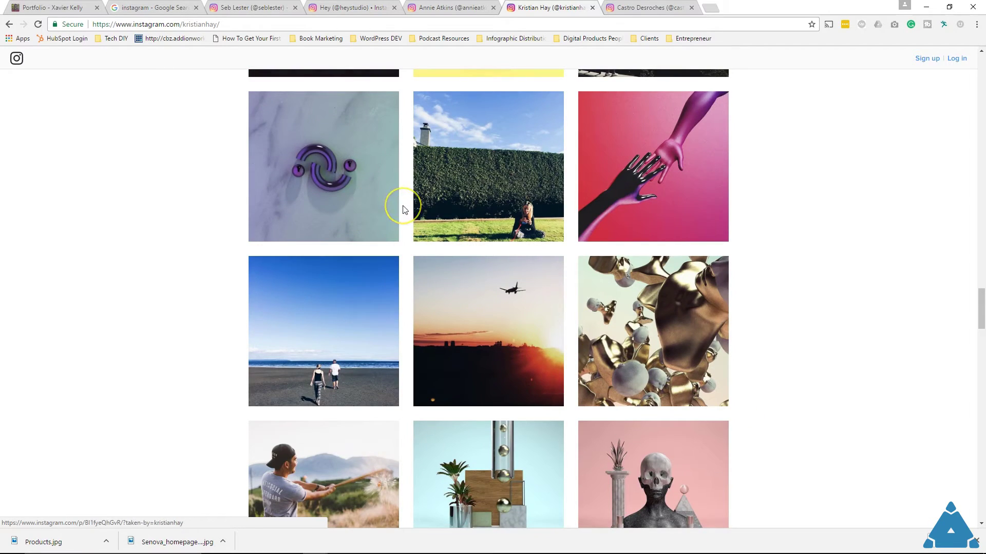
scroll(405, 213, "down", 10)
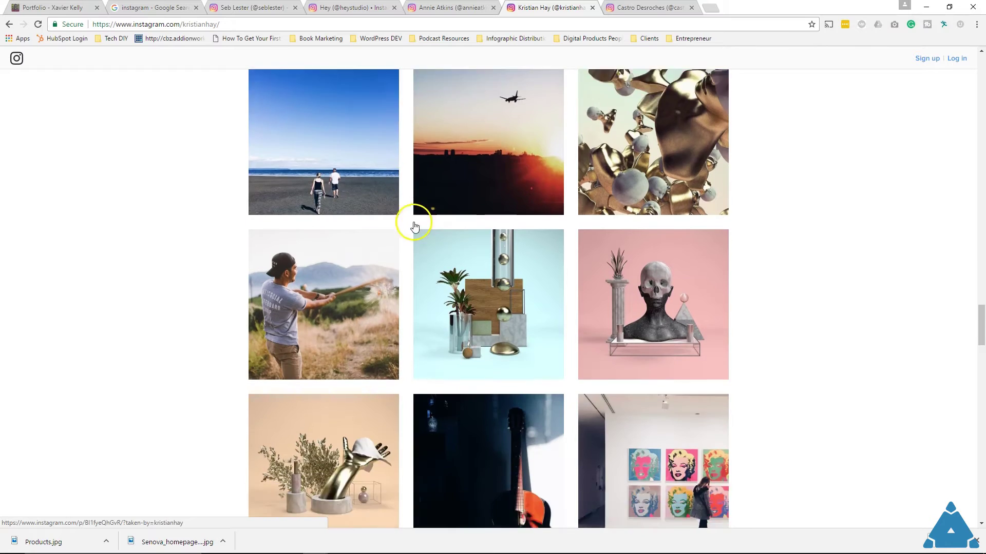
scroll(550, 170, "down", 1)
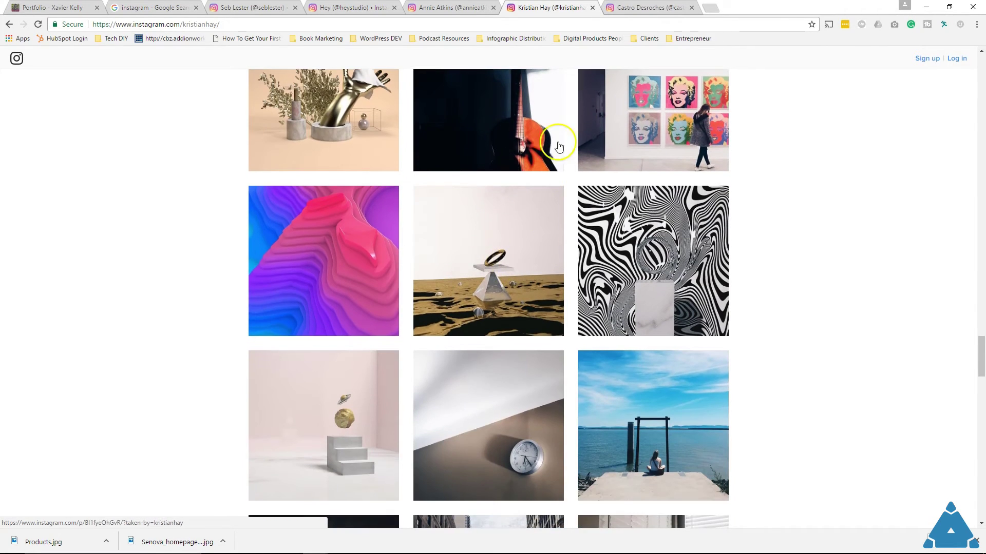
scroll(452, 329, "down", 7)
scroll(451, 329, "down", 5)
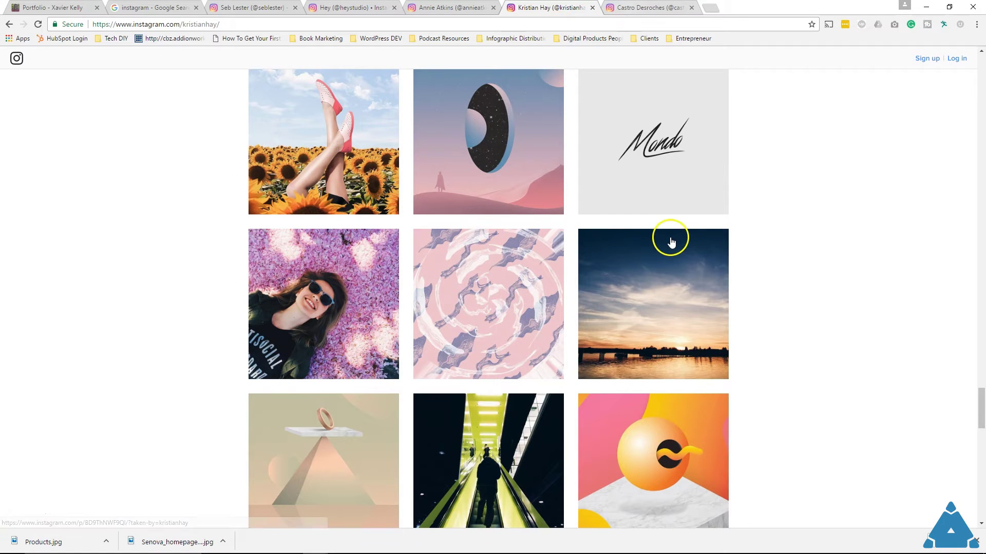
left_click(650, 8)
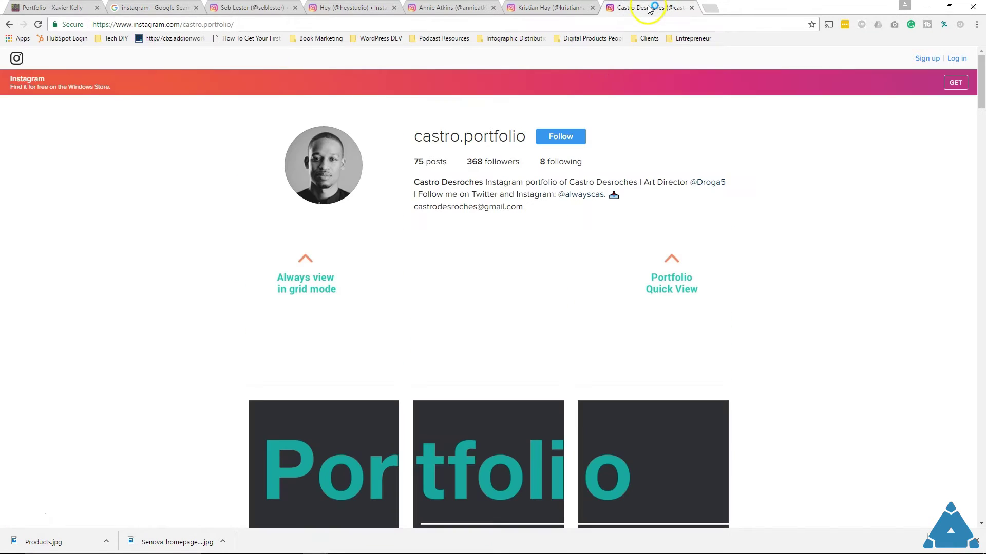
scroll(436, 227, "down", 4)
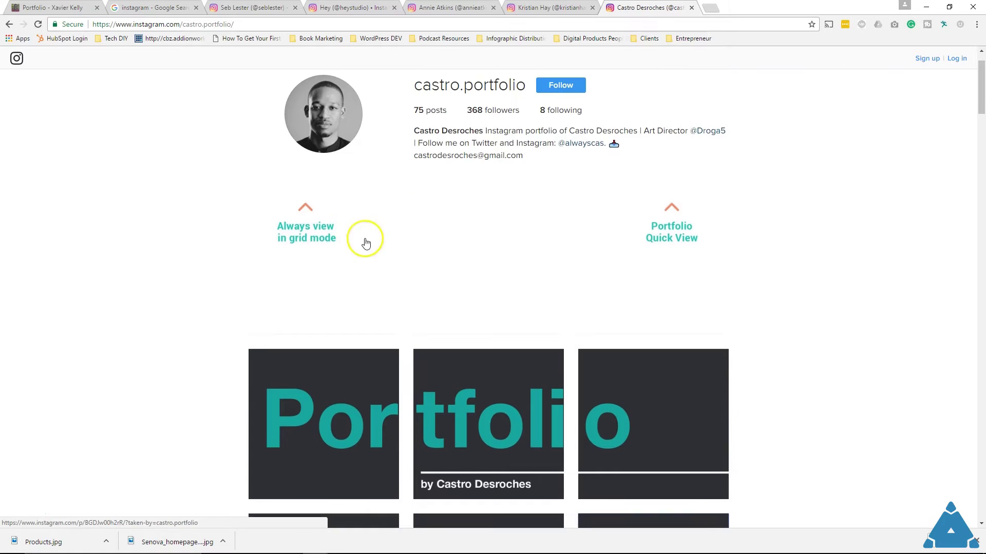
scroll(205, 201, "down", 4)
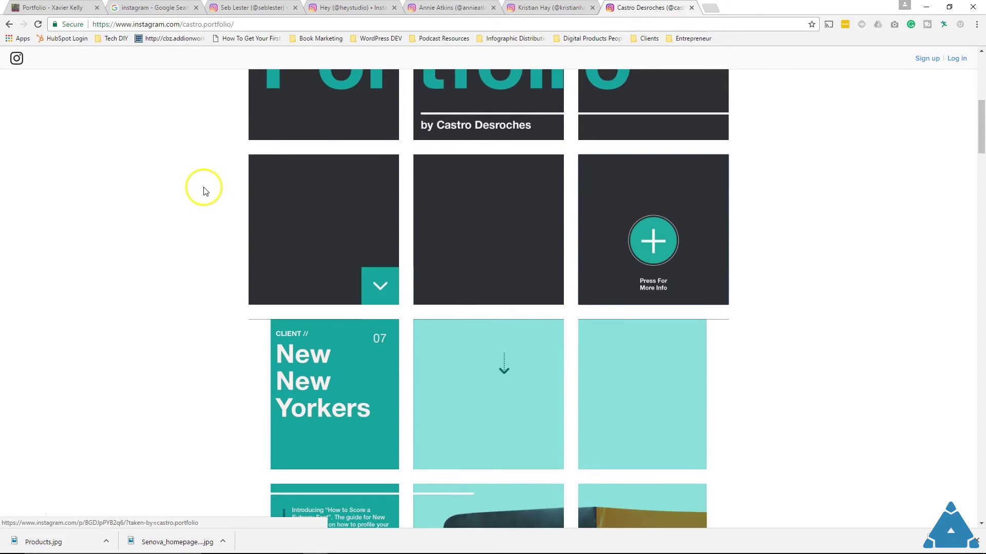
scroll(226, 218, "up", 4)
scroll(233, 226, "up", 1)
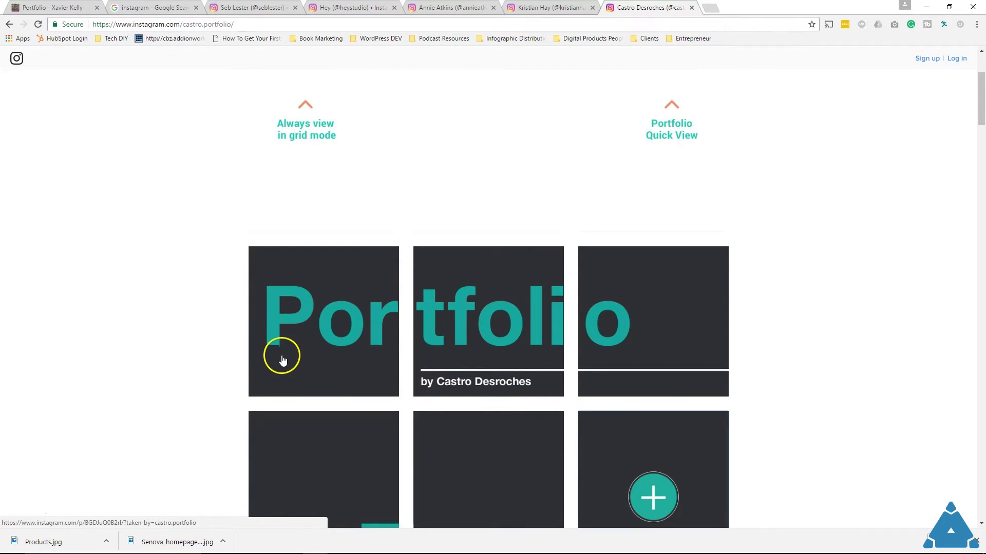
scroll(272, 321, "down", 4)
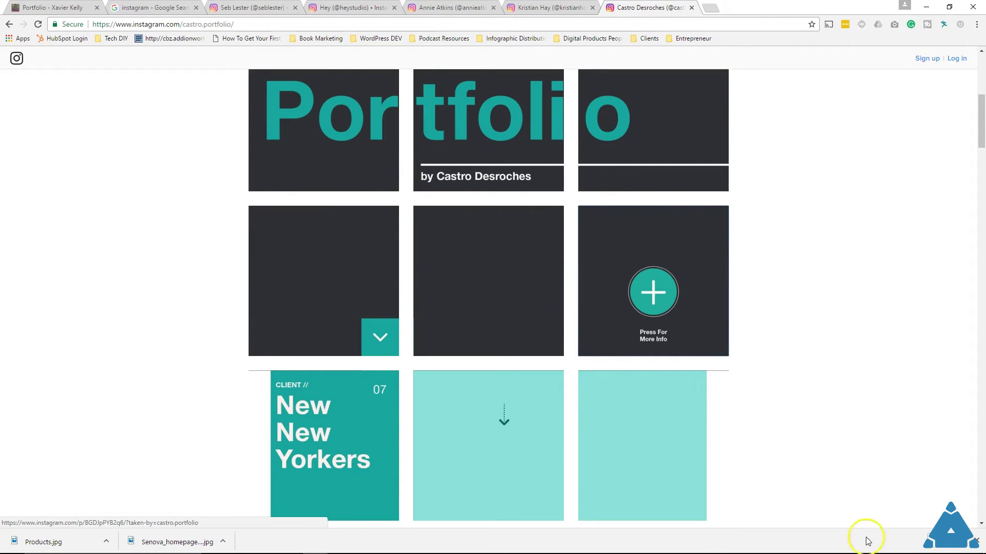
scroll(686, 332, "down", 6)
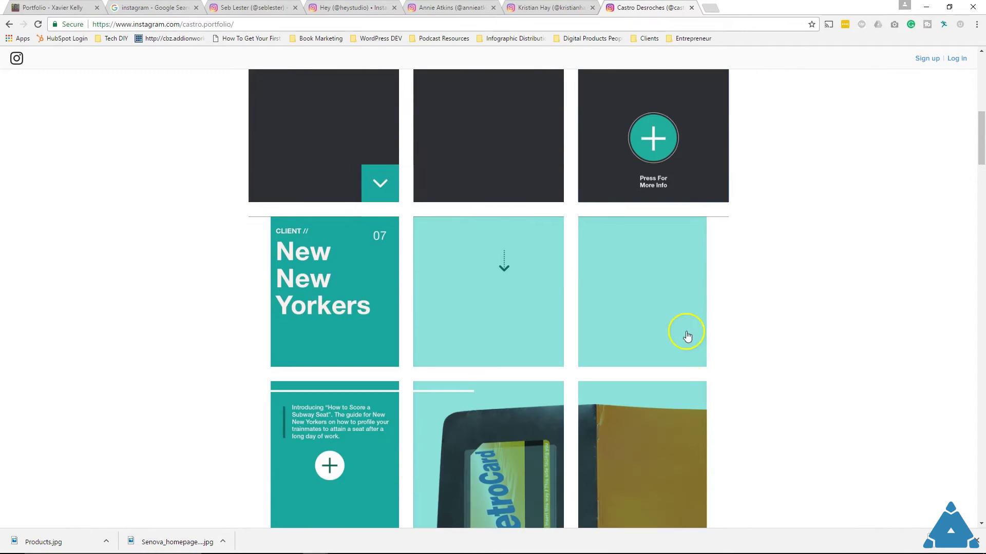
scroll(677, 284, "down", 3)
scroll(514, 216, "down", 3)
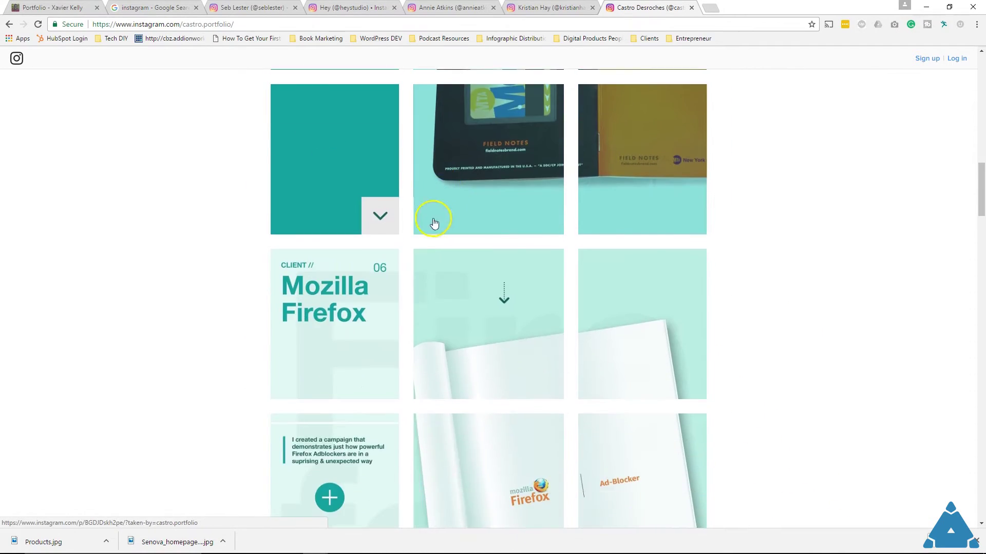
scroll(496, 190, "down", 10)
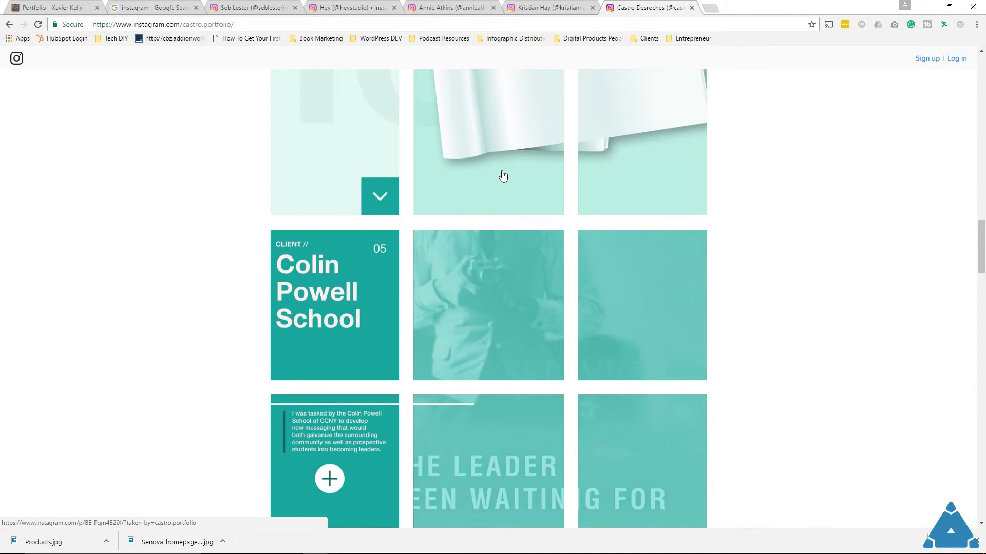
scroll(500, 177, "down", 2)
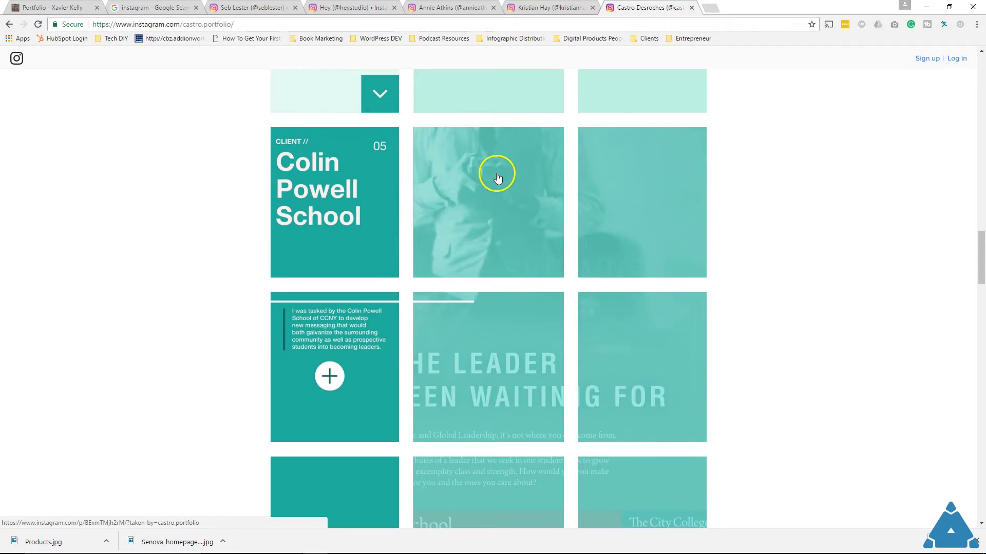
scroll(455, 199, "down", 1)
scroll(430, 241, "down", 4)
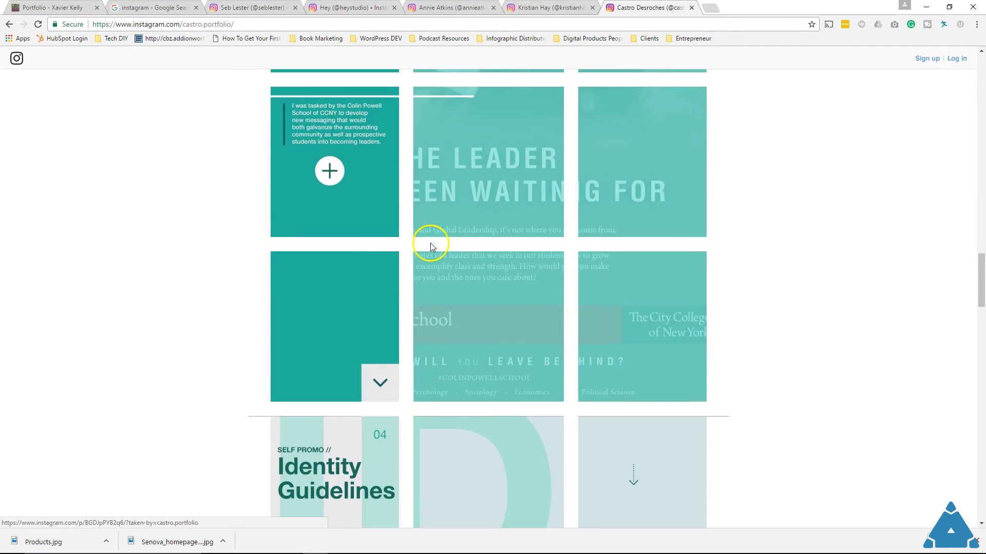
scroll(266, 302, "down", 9)
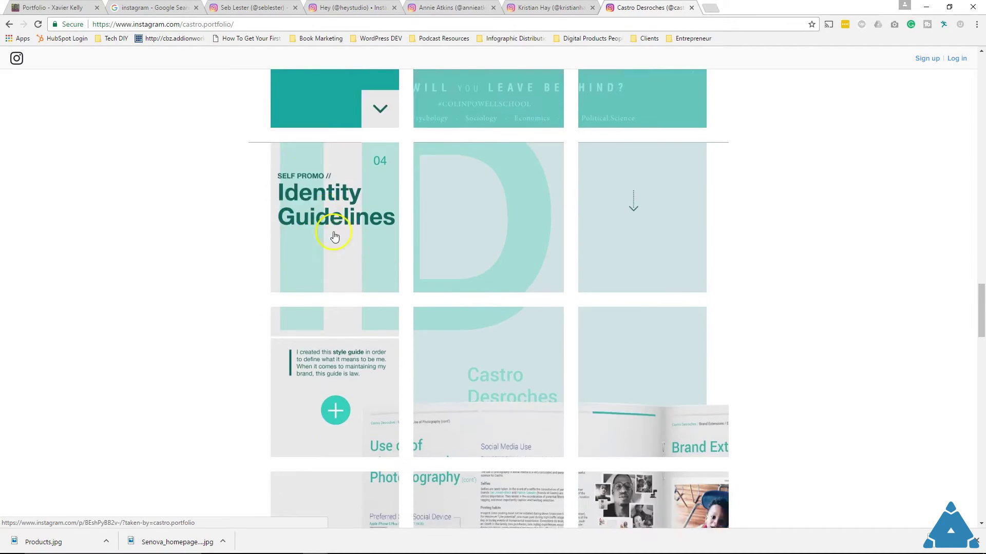
scroll(436, 205, "down", 3)
scroll(737, 293, "up", 4)
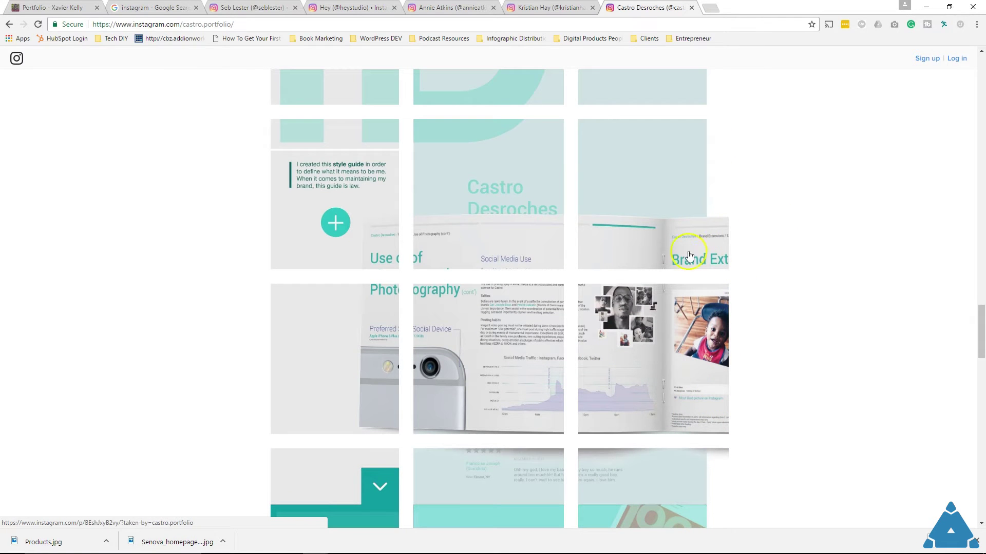
scroll(359, 307, "down", 4)
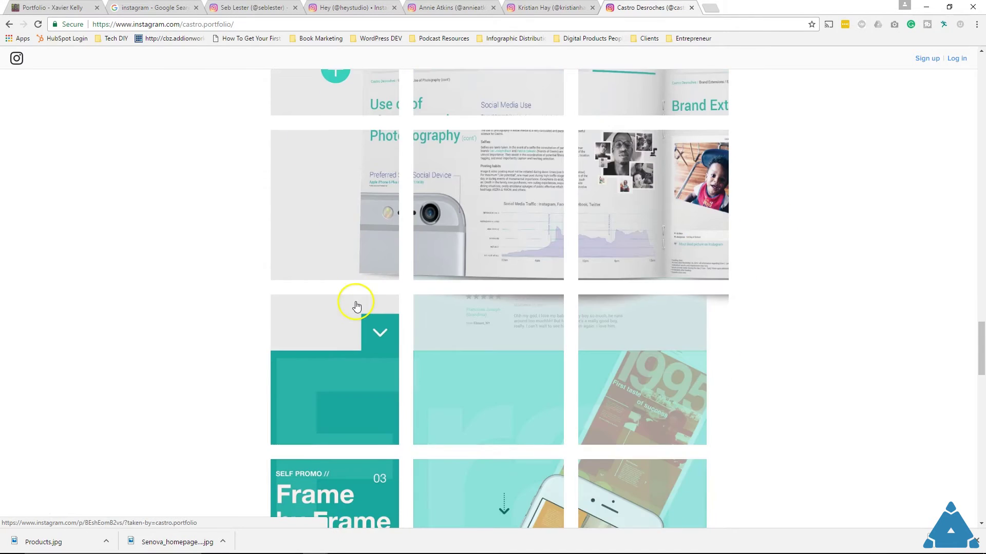
scroll(365, 308, "down", 10)
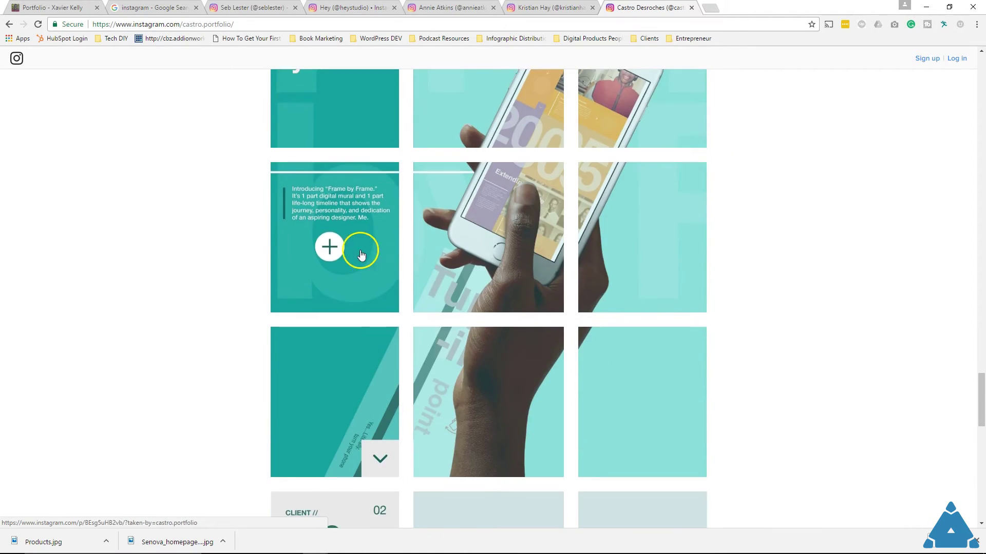
scroll(375, 296, "down", 10)
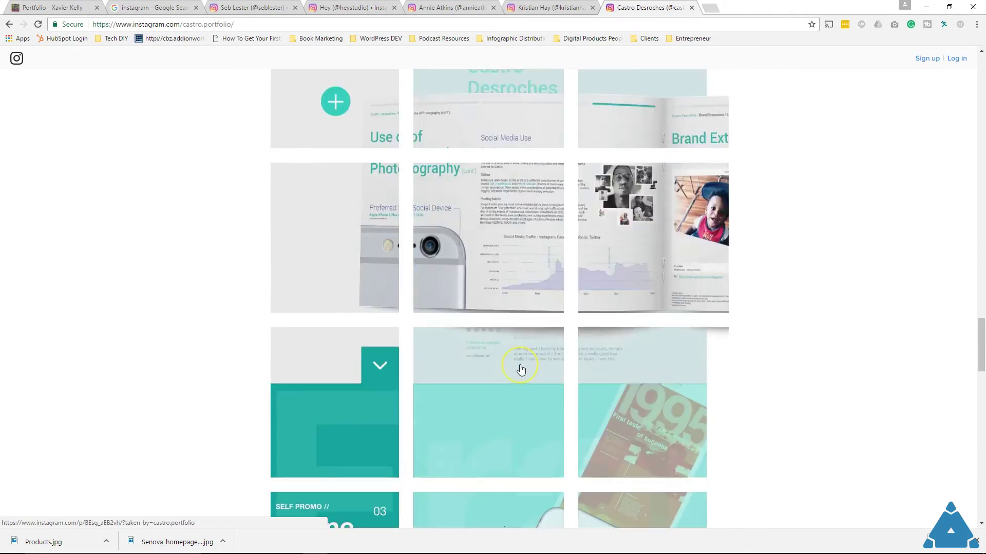
scroll(520, 369, "up", 20)
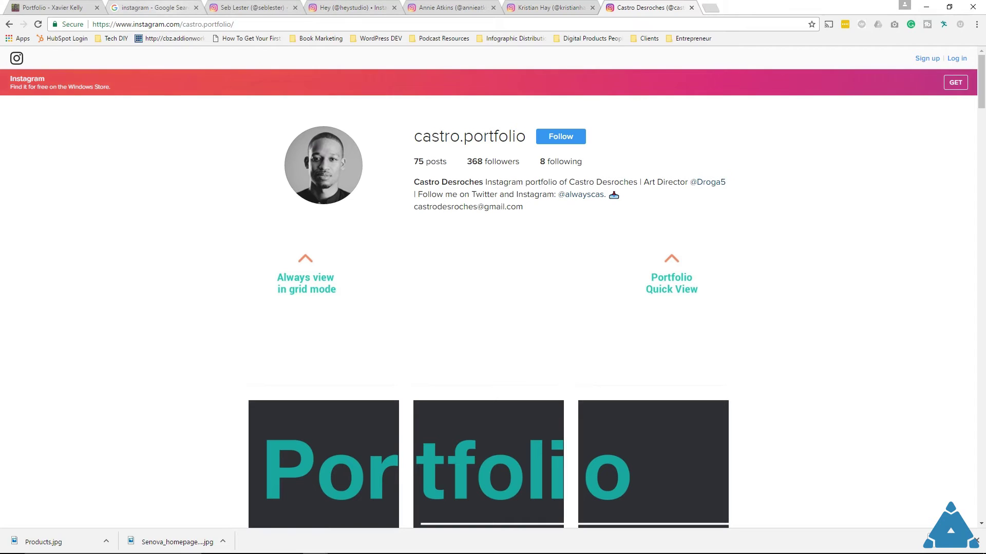
left_click(148, 9)
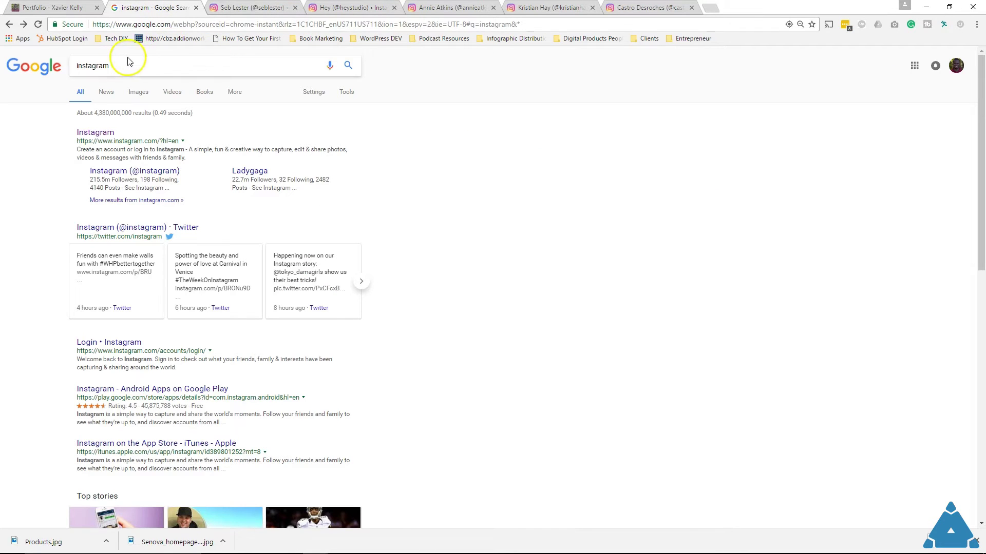
Open Instagram's home page from the top Google search result
left_click(96, 131)
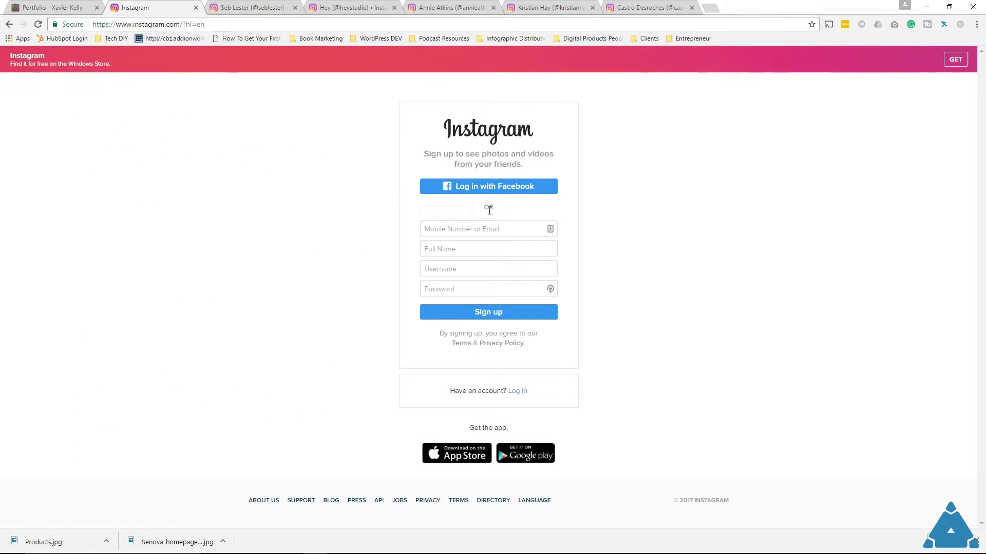
Enter the sign-up e-mail address and the account's full name
left_click(476, 226)
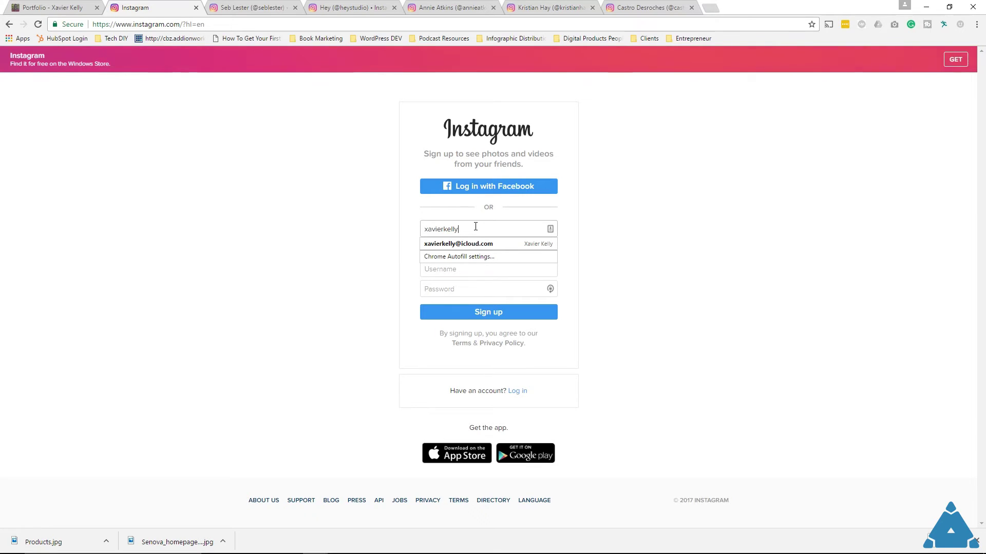
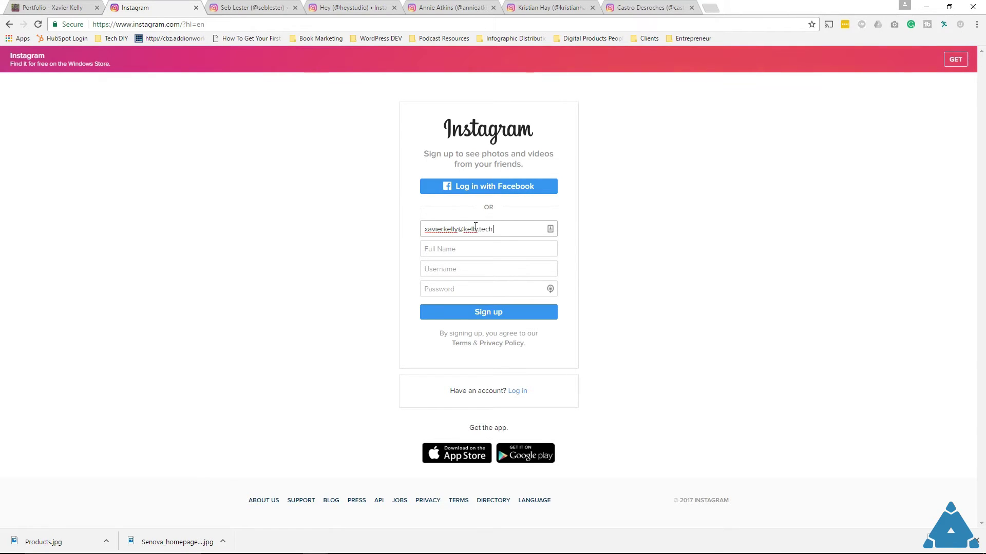
left_click(455, 251)
type("X")
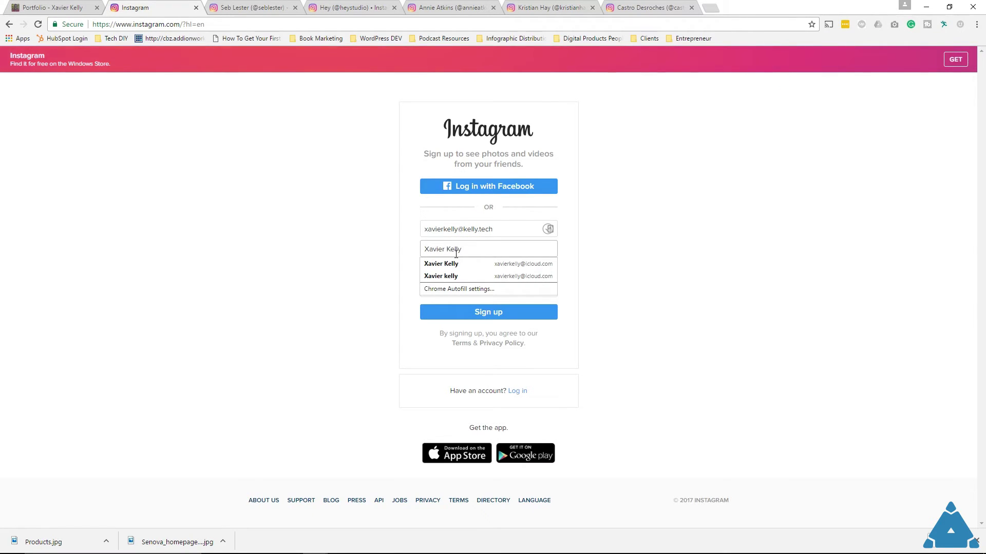
type("avier Kelly")
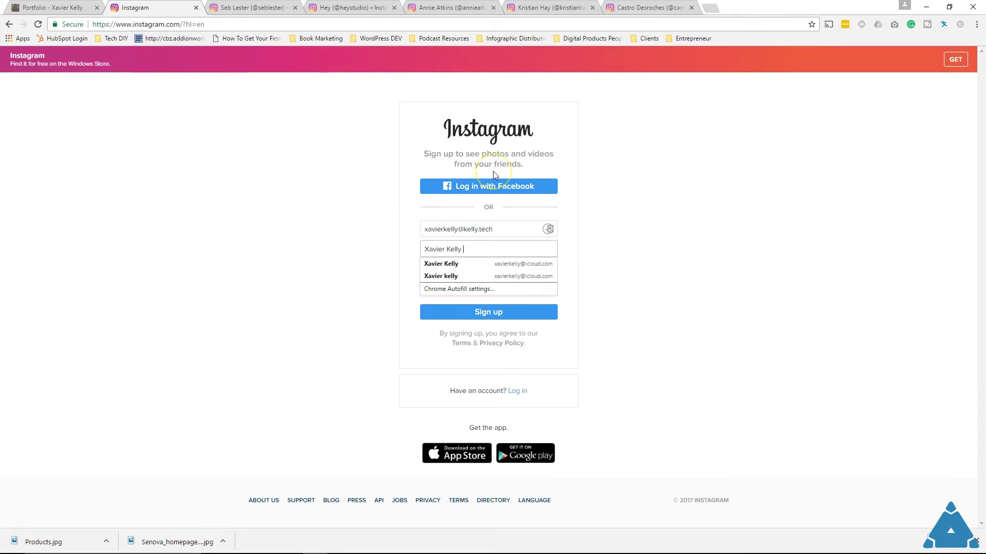
type(" Port")
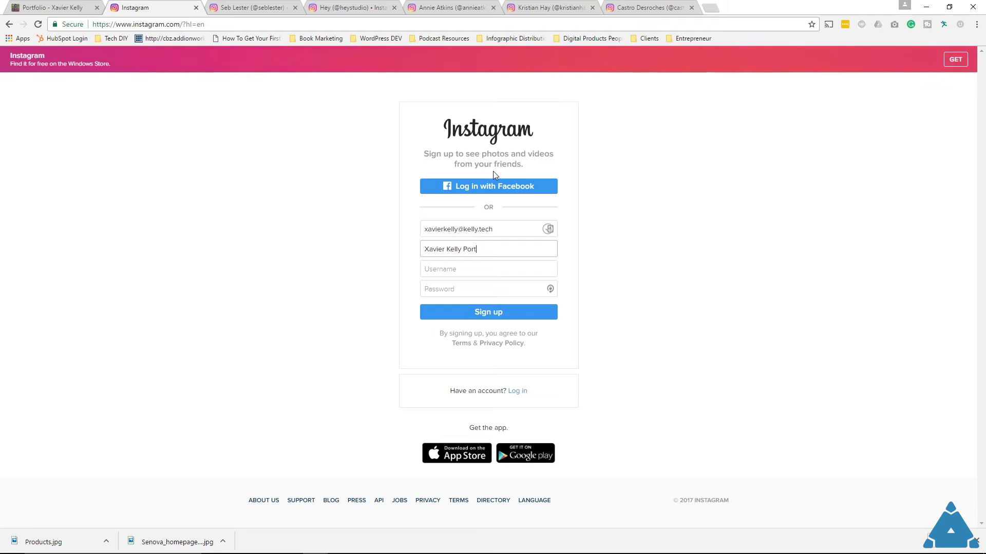
type("folio")
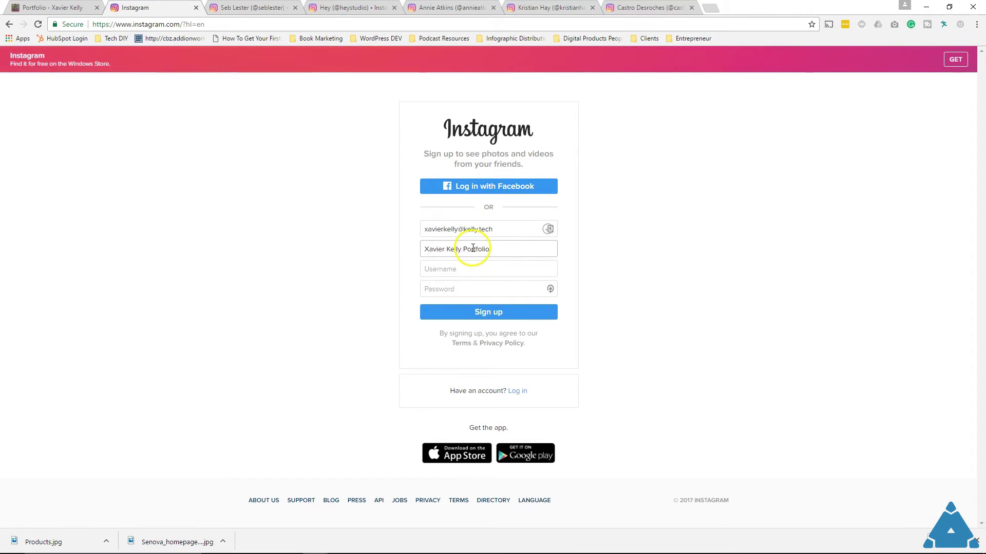
Confirm the username, select the Password field and bring up LastPass
left_click(473, 275)
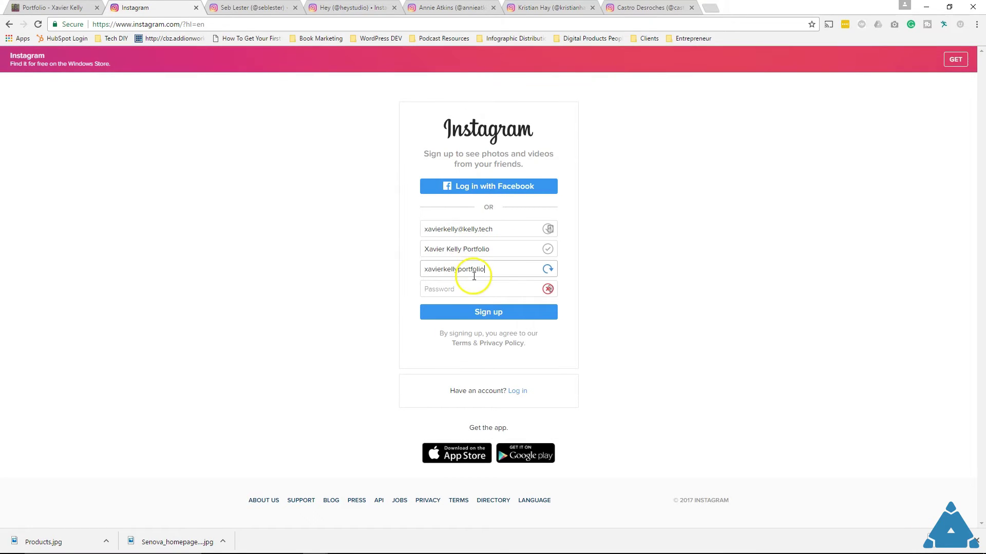
left_click(548, 290)
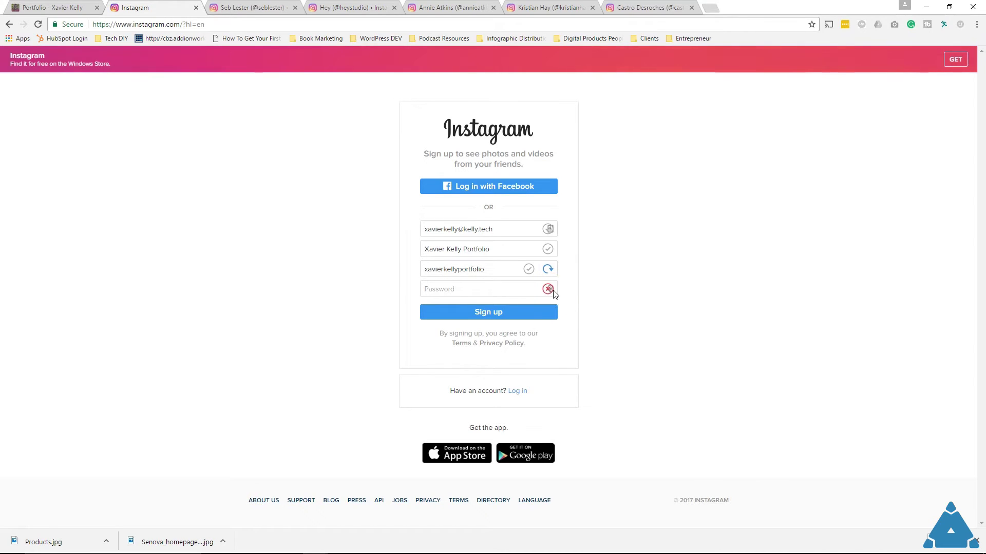
left_click(497, 289)
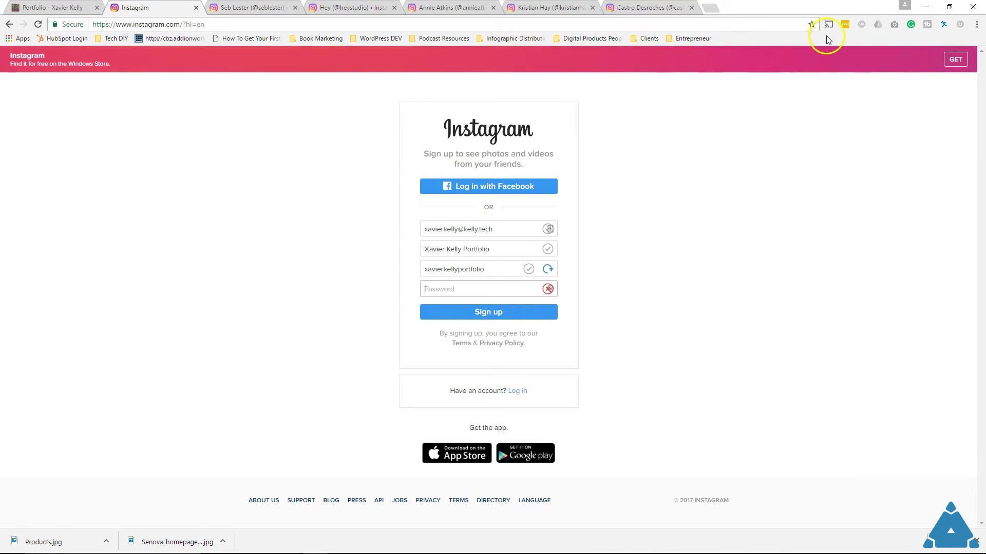
left_click(845, 25)
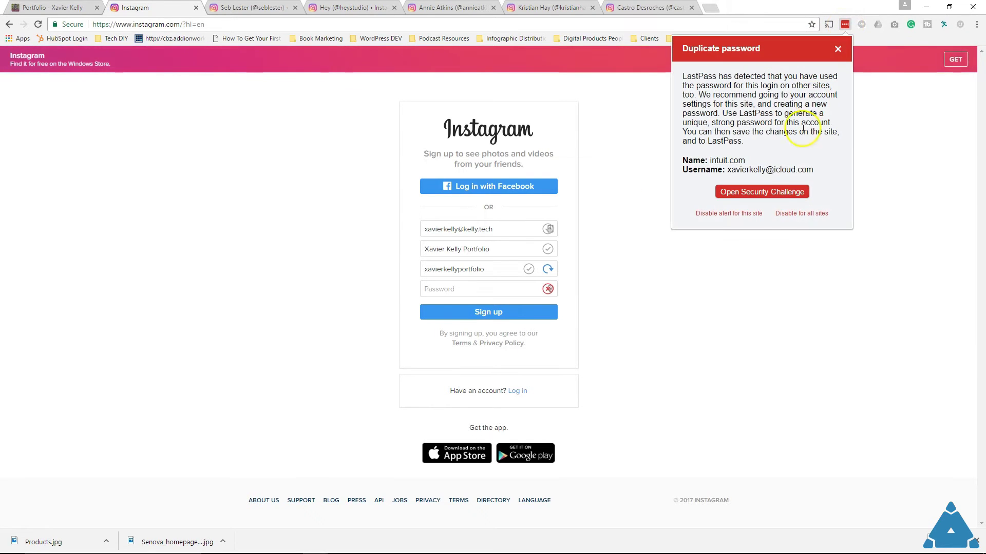
Dismiss the duplicate-password alert and copy a LastPass-generated 86-character password
left_click(838, 50)
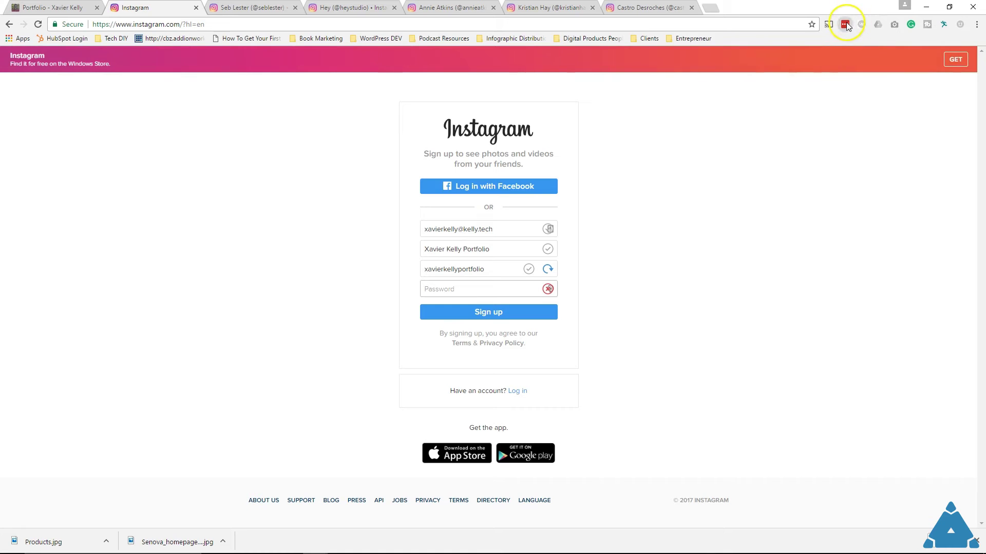
left_click(844, 25)
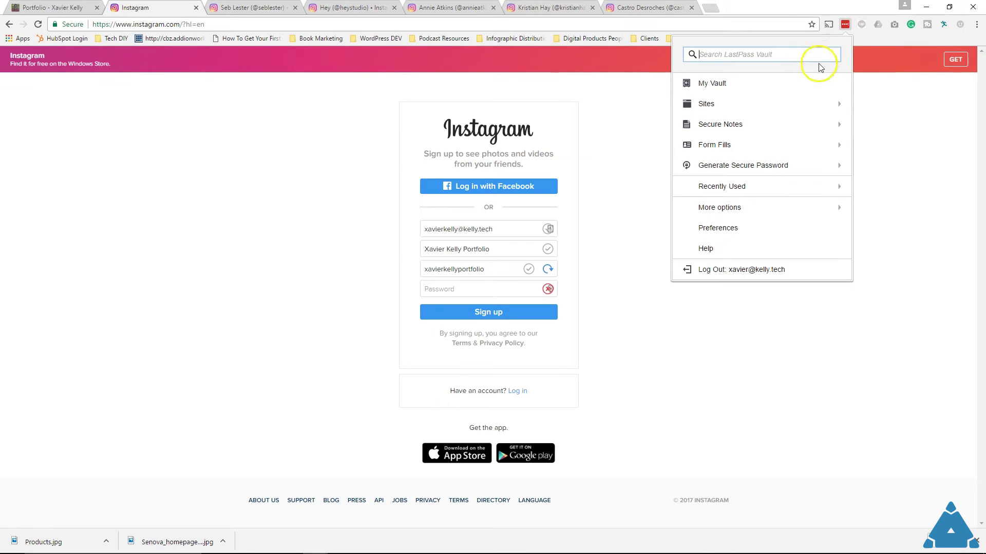
left_click(748, 165)
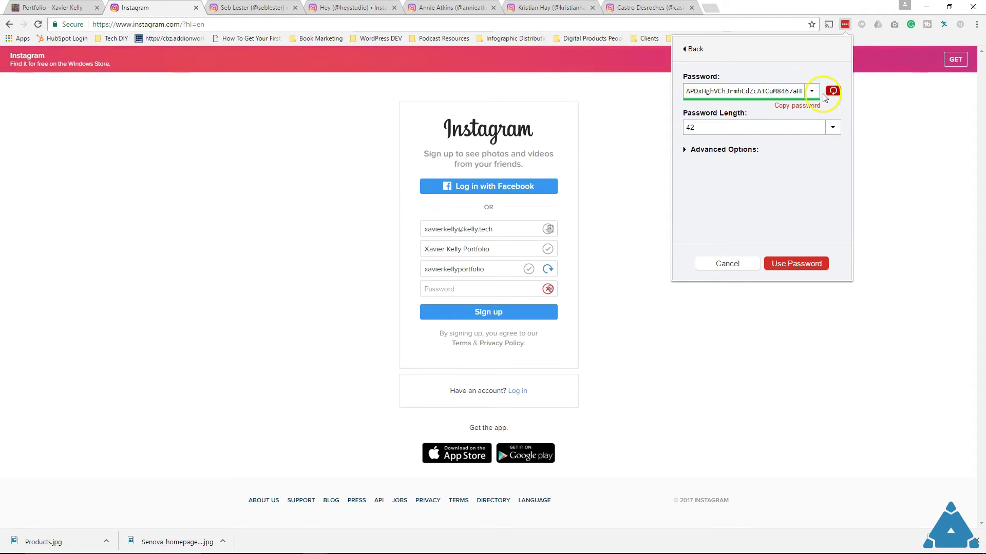
left_click(827, 129)
scroll(765, 195, "down", 15)
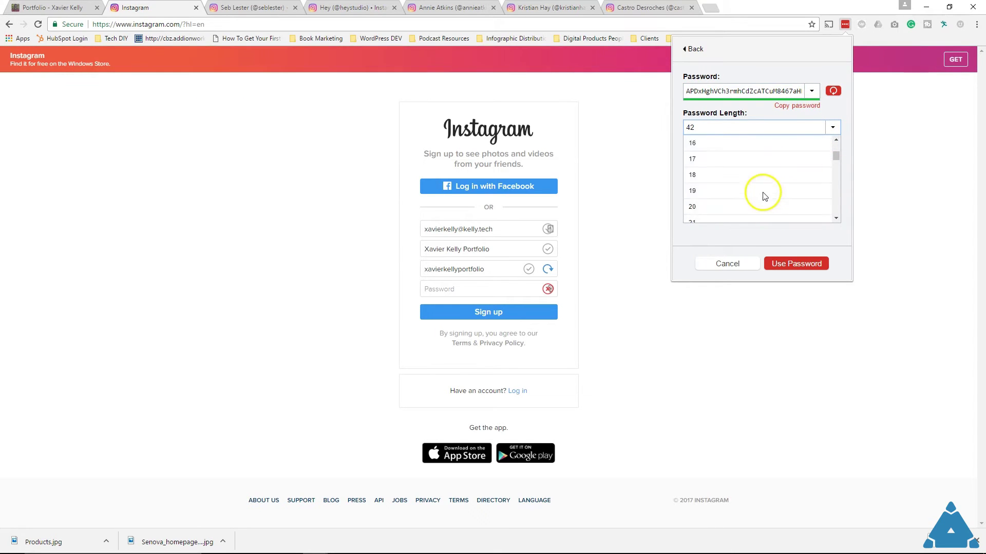
scroll(770, 200, "down", 8)
left_click(719, 209)
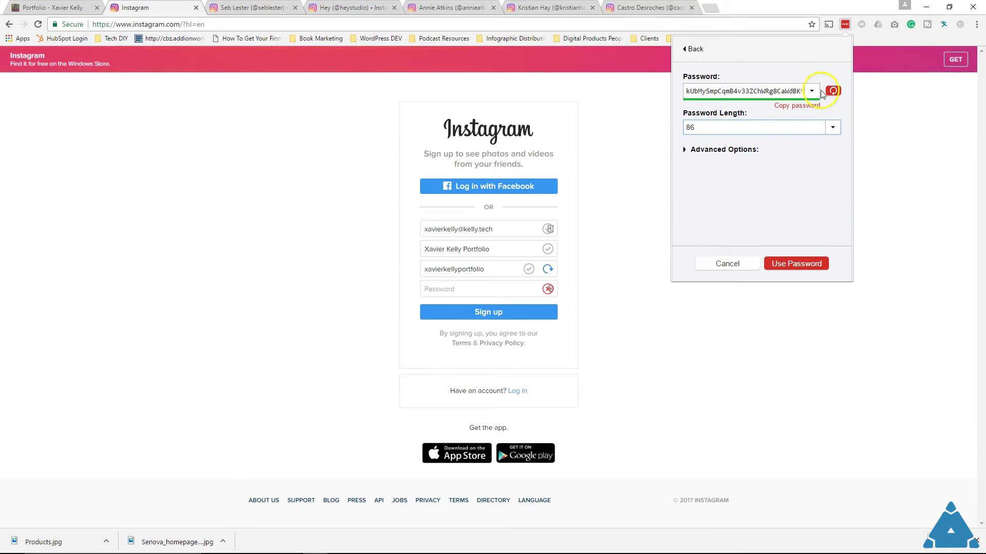
left_click(832, 92)
Paste the generated password into the Password field and submit the sign-up form
left_click(500, 288)
key("ctrl+v")
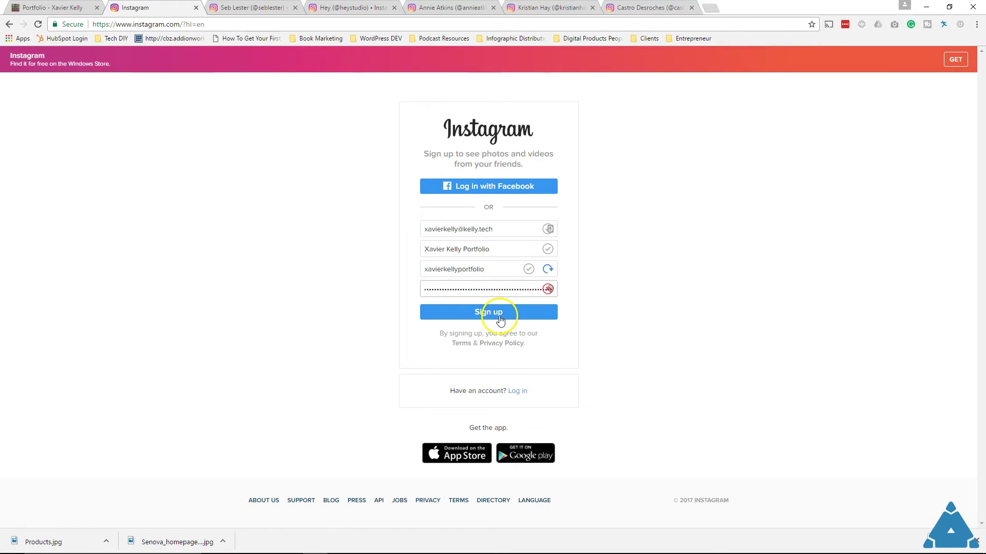
left_click(500, 319)
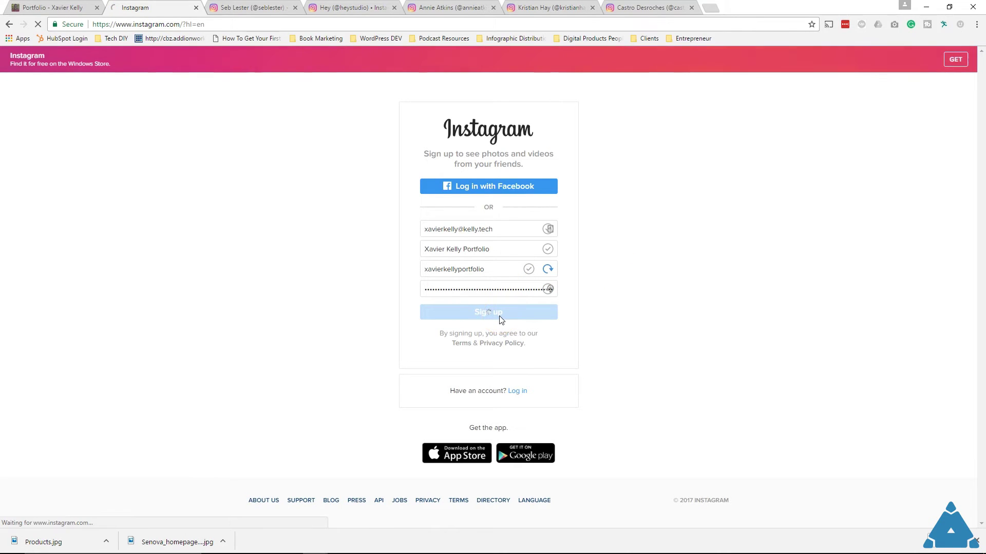
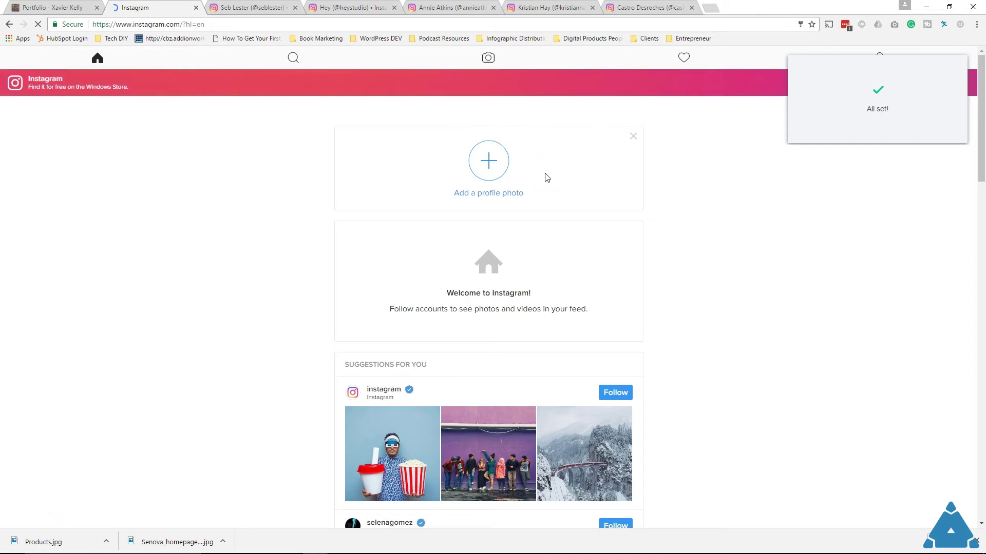
Shrink the browser to the right half and open the desktop Portfolio folder on the left
scroll(438, 223, "down", 1)
scroll(438, 222, "down", 2)
mouse_move(308, 547)
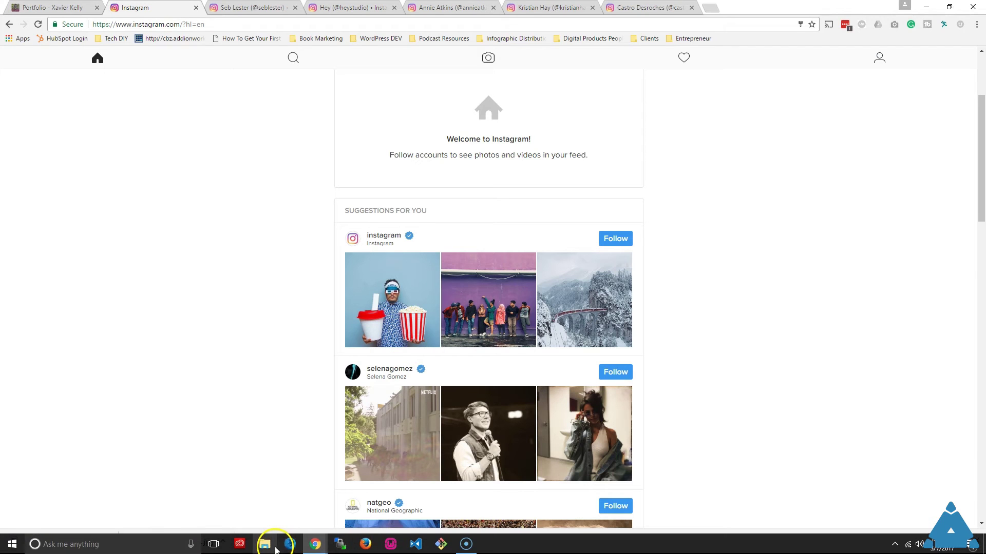
left_click_drag(800, 7, 854, 94)
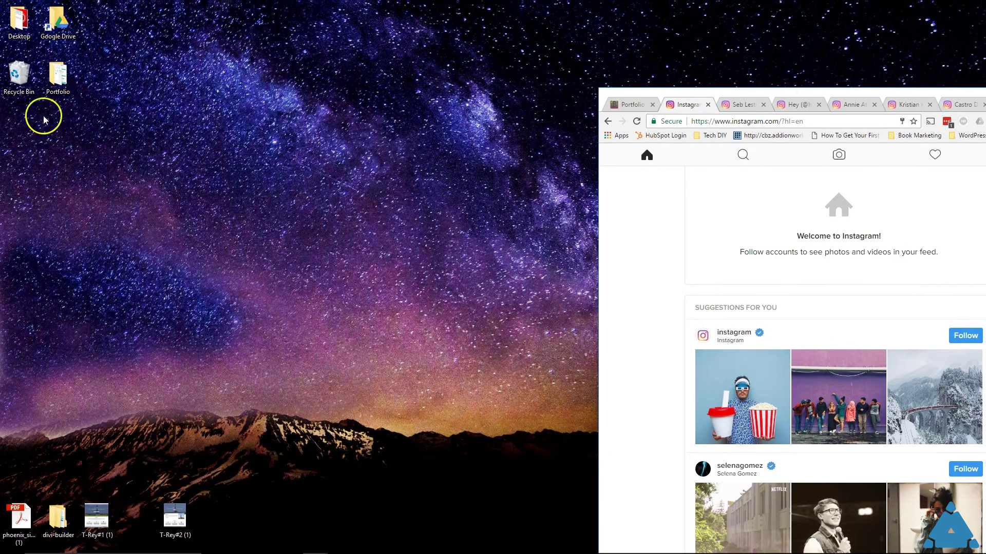
double_click(59, 78)
left_click_drag(259, 197, 985, 92)
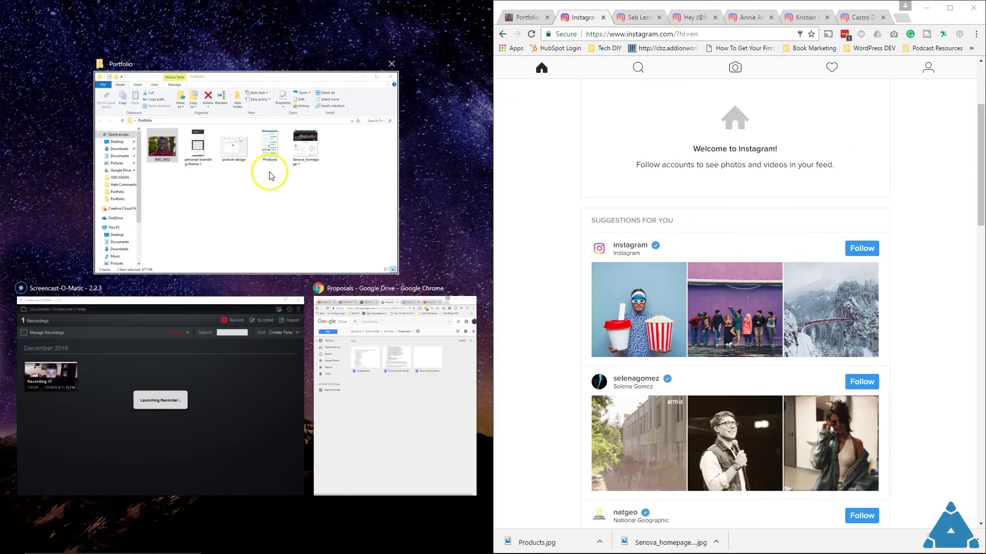
left_click(265, 177)
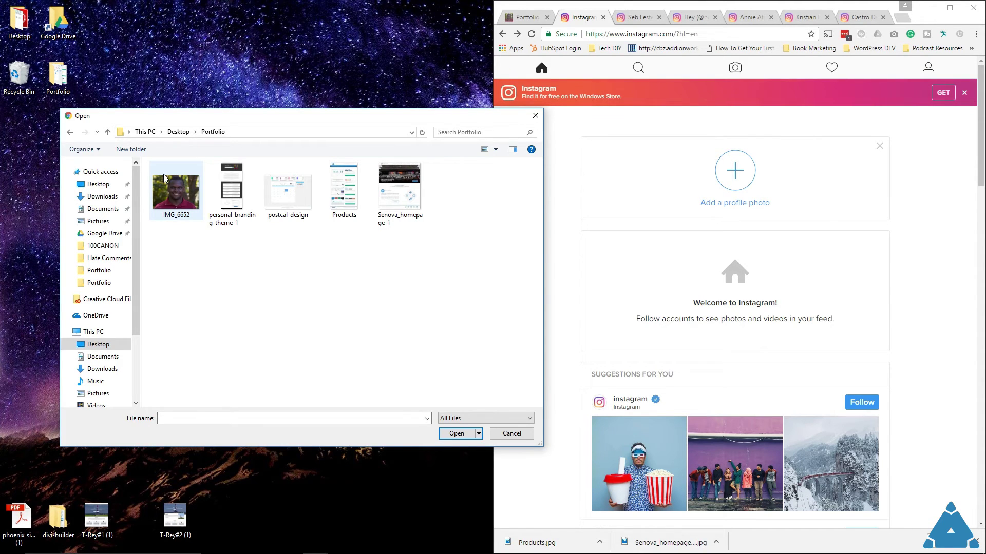
Choose IMG_6652 in the Open dialog and upload it as the profile photo
left_click(165, 185)
left_click(471, 436)
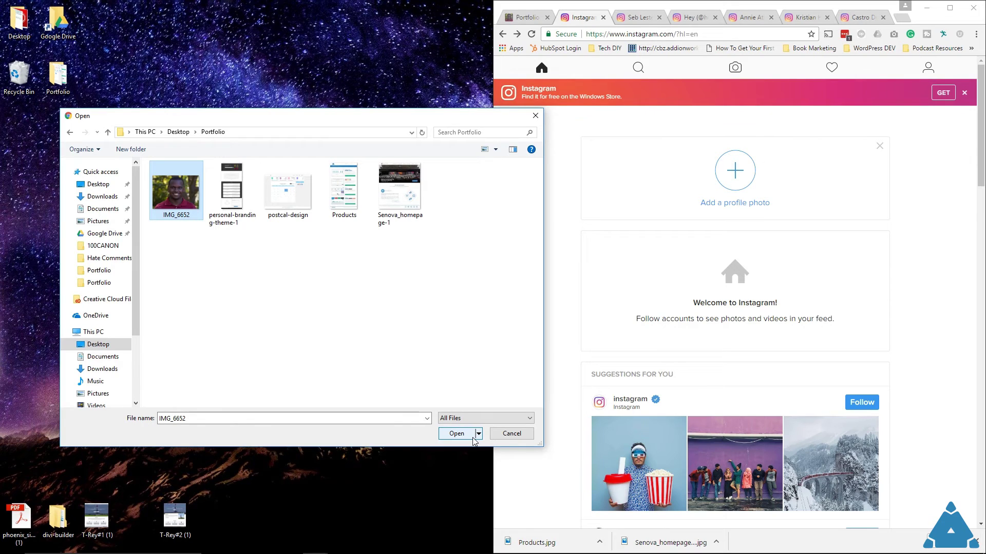
left_click(456, 433)
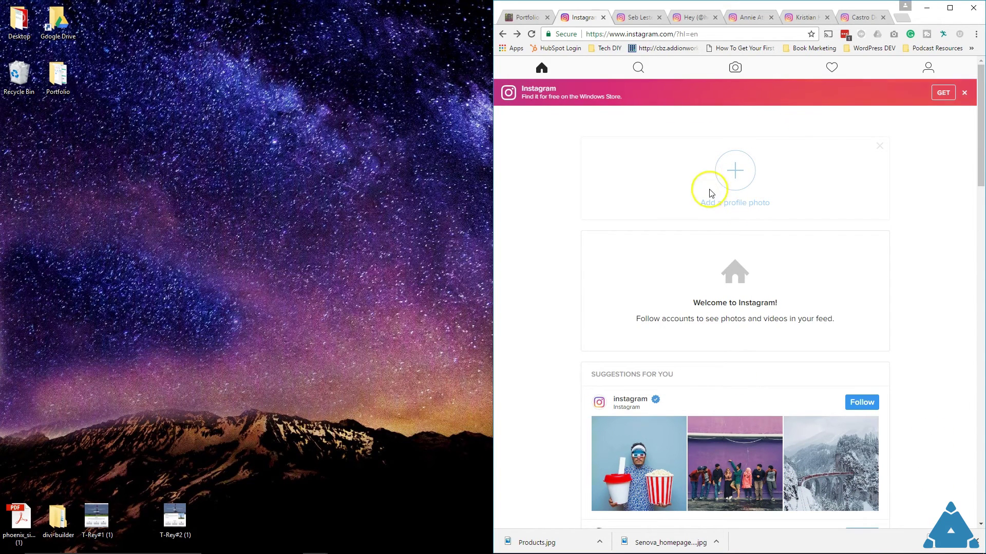
Open the profile editing form and focus its Website field
left_click(928, 70)
left_click(842, 122)
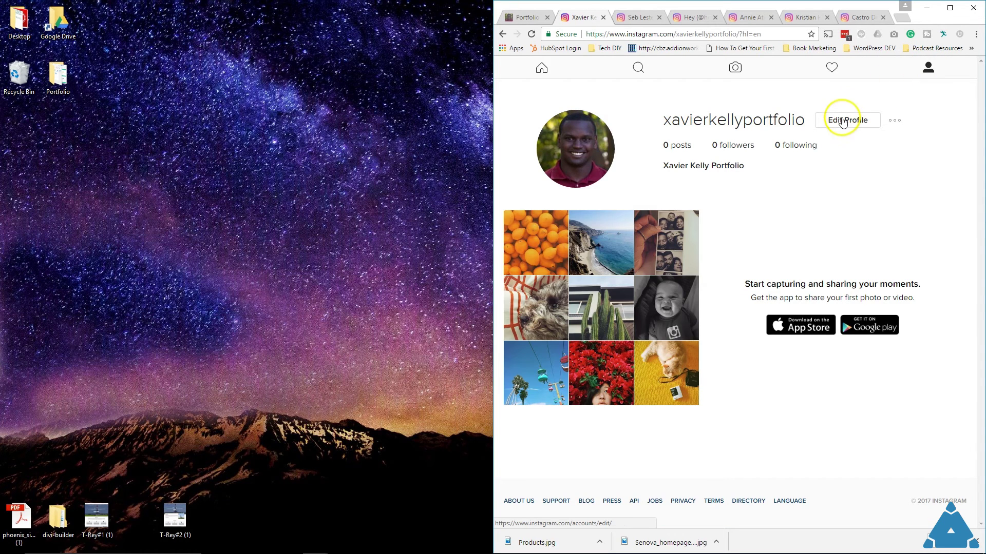
left_click(854, 122)
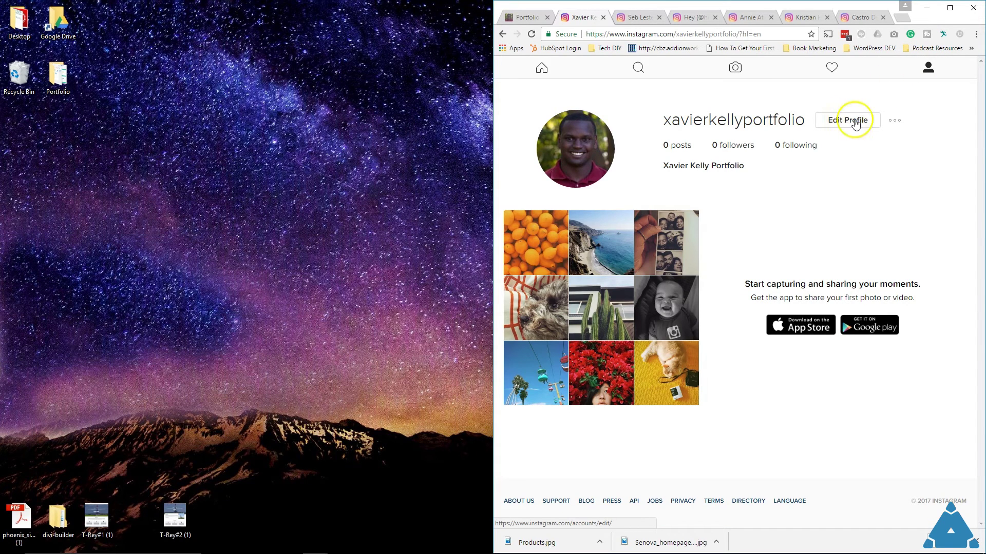
left_click(629, 225)
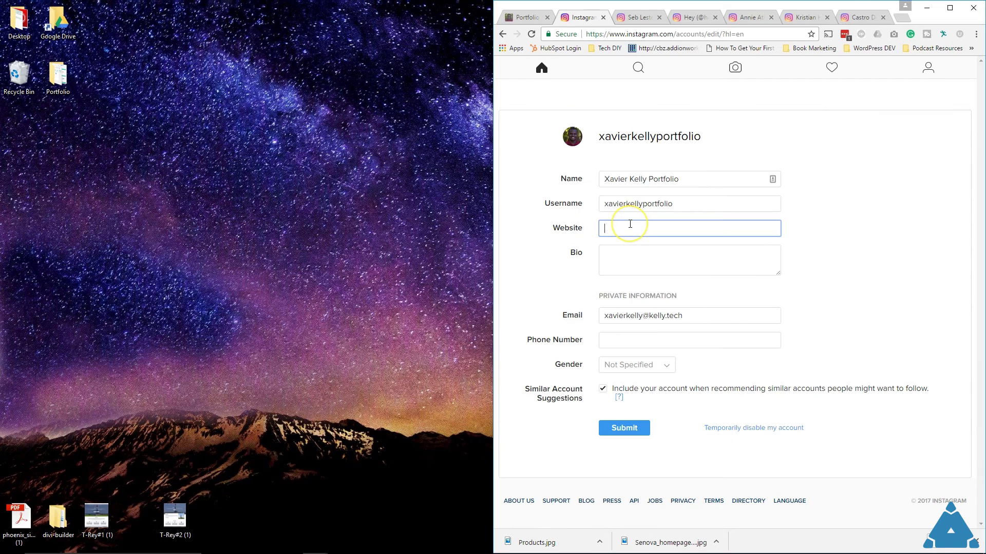
Copy the personal site's home address from the portfolio tab's address bar
left_click(523, 17)
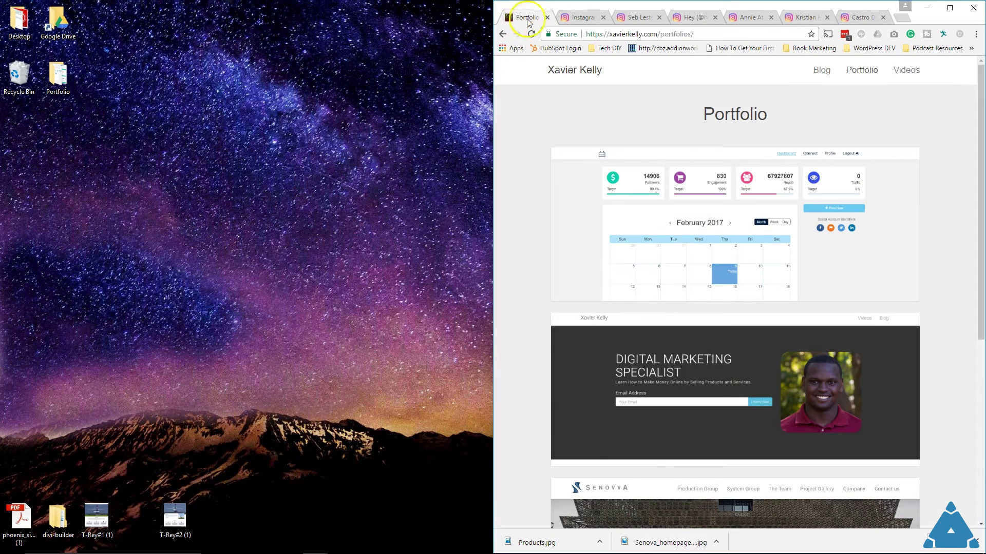
left_click(691, 34)
left_click_drag(609, 34, 641, 33)
triple_click(637, 31)
right_click(636, 31)
left_click(657, 68)
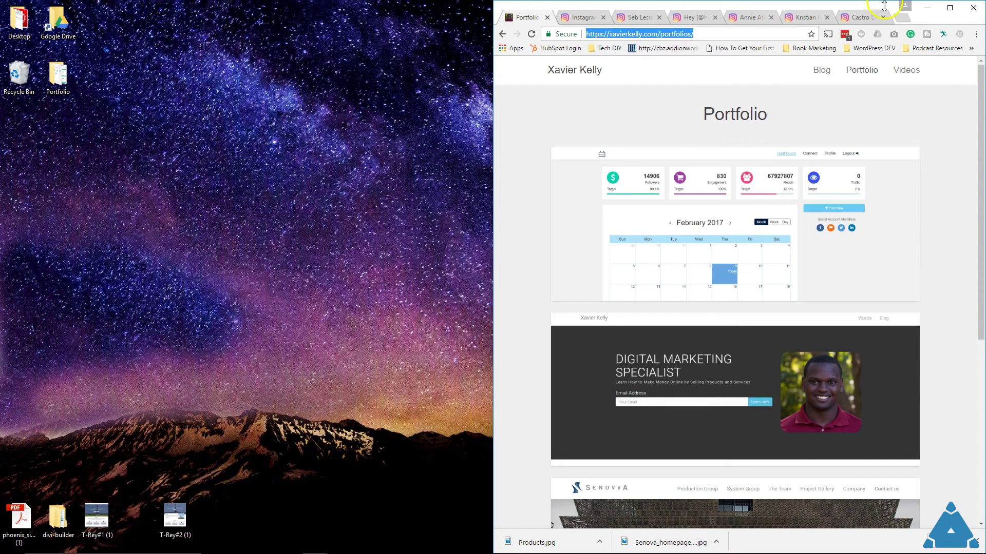
left_click_drag(657, 34, 585, 34)
right_click(611, 31)
left_click(635, 72)
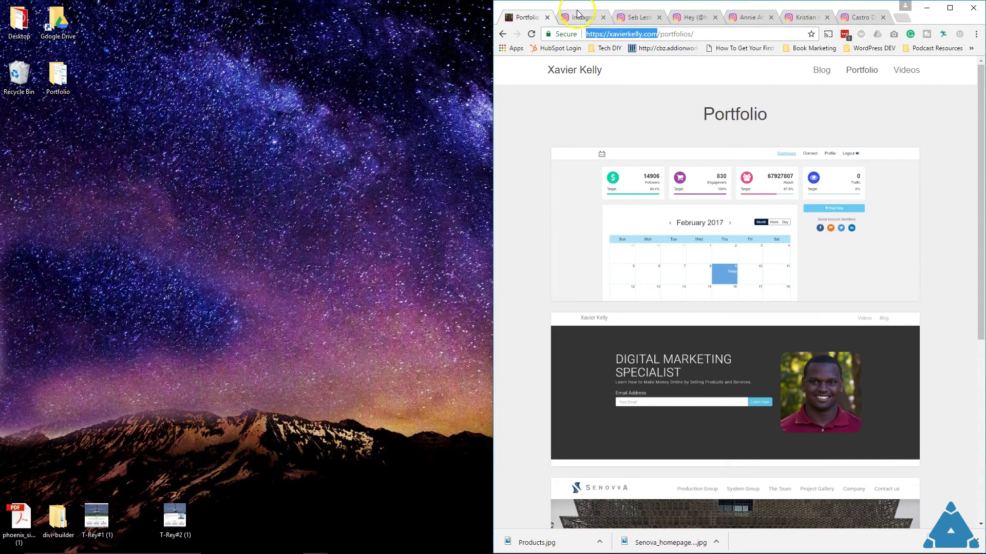
Paste the address into the Website field, then open the personal site's home page
left_click(578, 15)
right_click(647, 229)
left_click(695, 294)
left_click(634, 265)
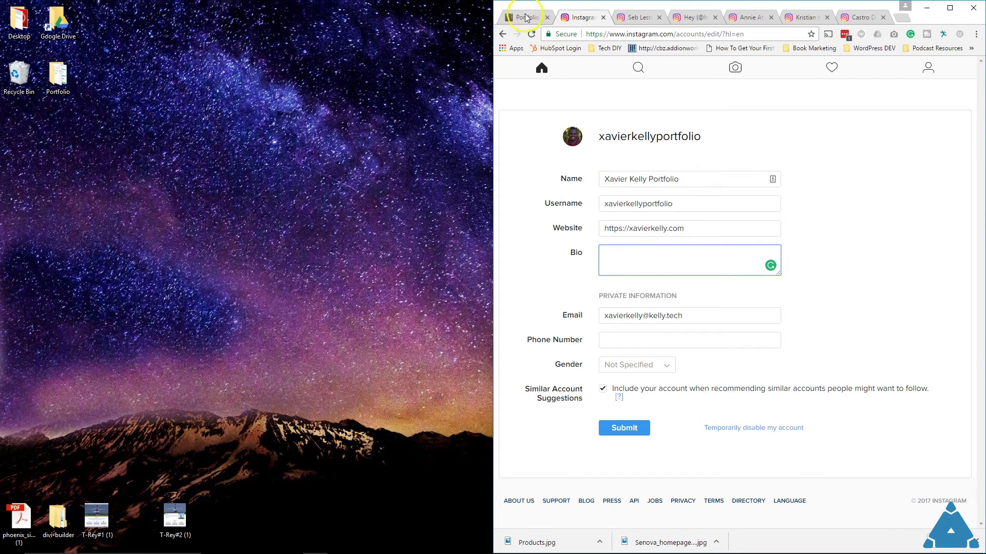
left_click(527, 17)
left_click(583, 71)
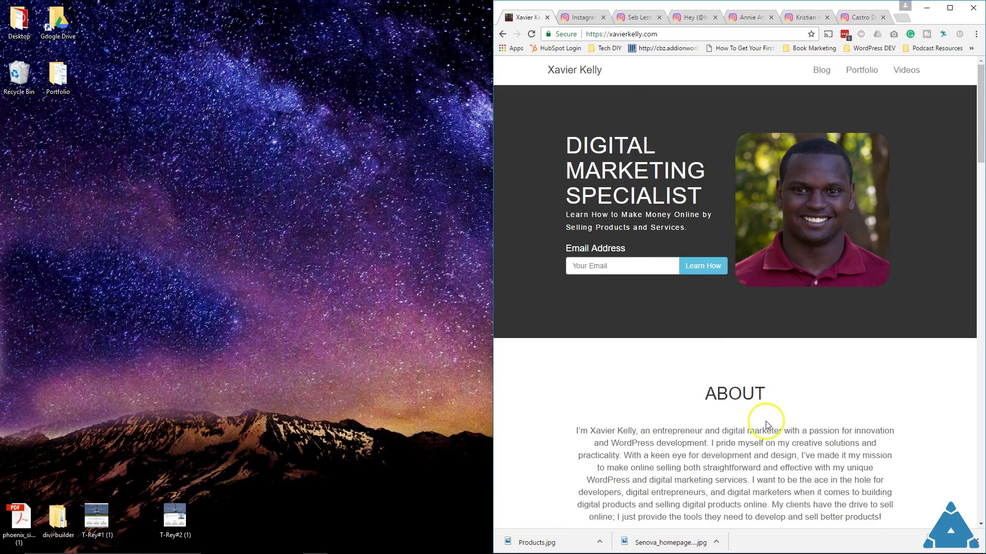
Copy the first sentence of the site's ABOUT text and paste it into the Bio
scroll(781, 413, "down", 2)
left_click_drag(583, 330, 709, 342)
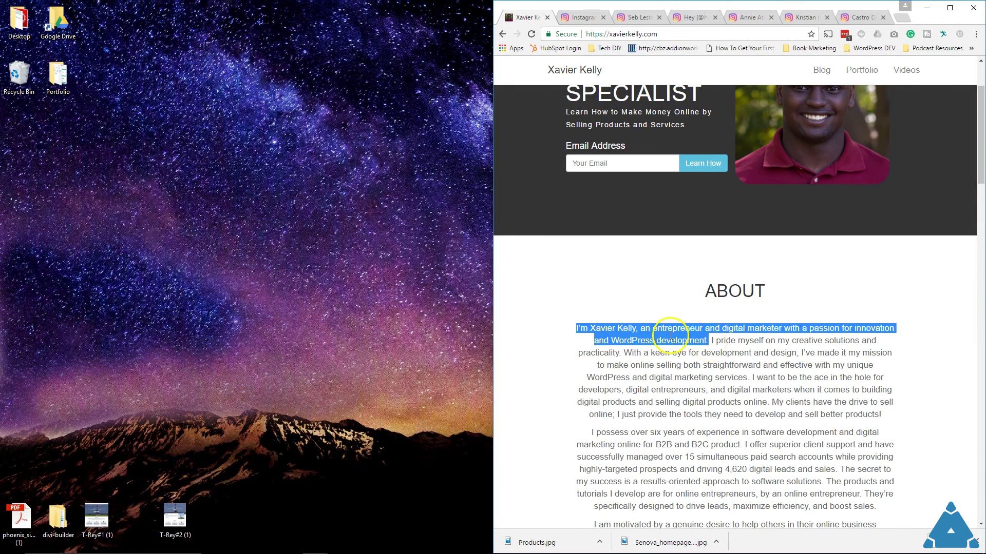
right_click(672, 337)
left_click(709, 347)
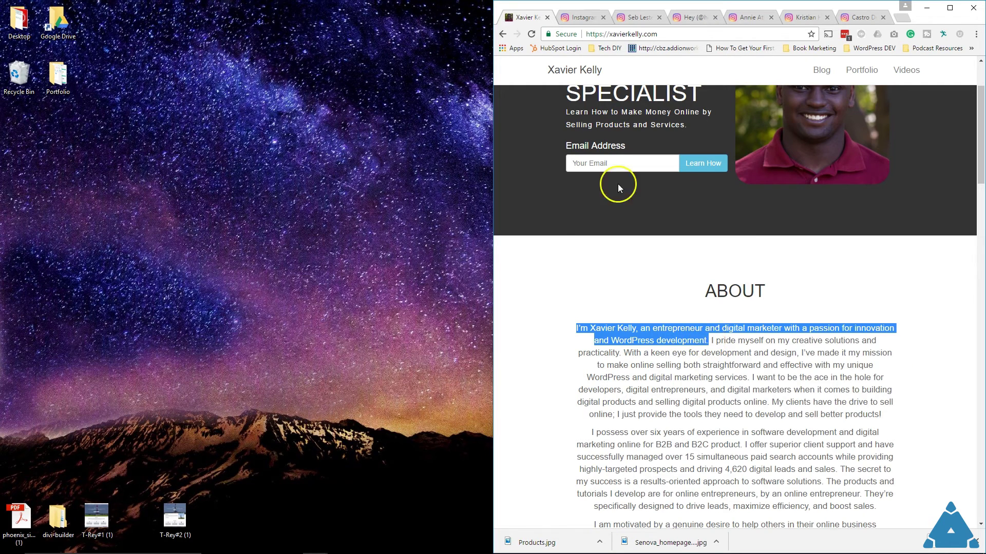
left_click(595, 17)
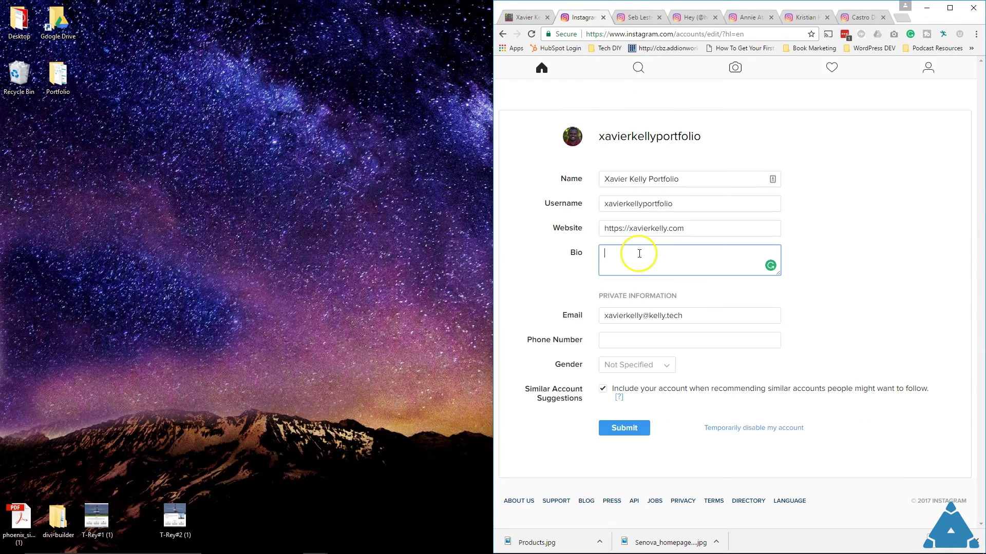
key("ctrl+v")
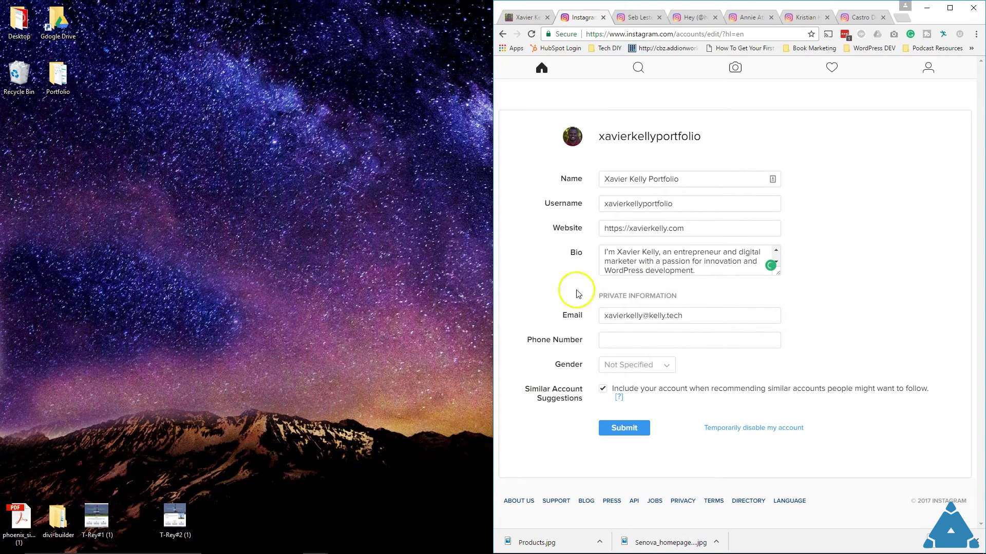
Leave gender as Not Specified, submit the profile, and open the account options from the profile page
left_click(632, 363)
left_click(630, 398)
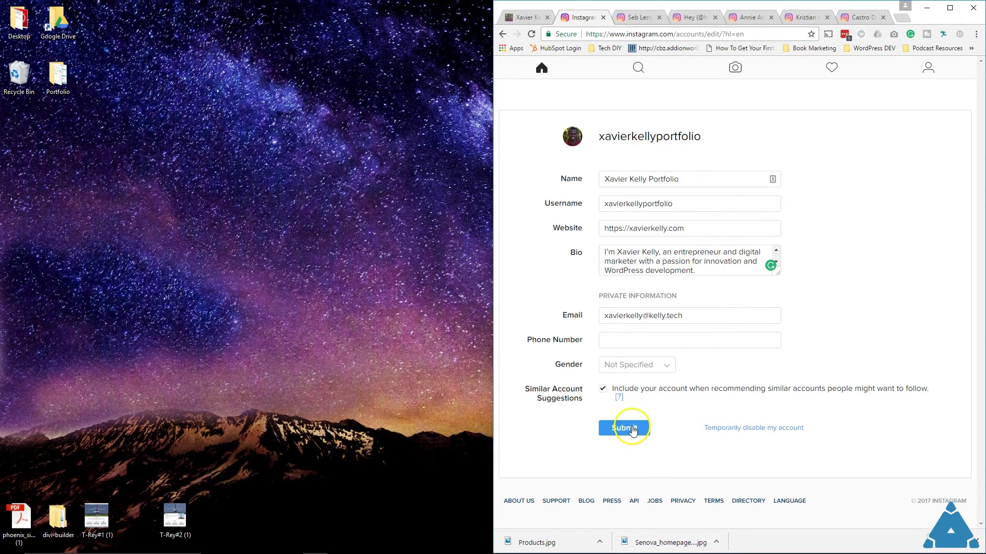
left_click(630, 430)
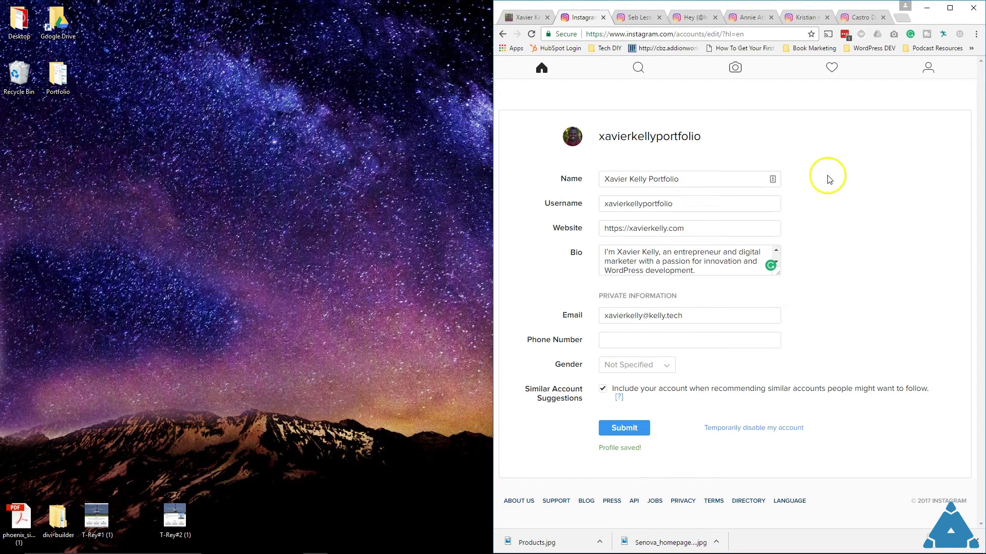
left_click(929, 68)
left_click(867, 122)
left_click(633, 430)
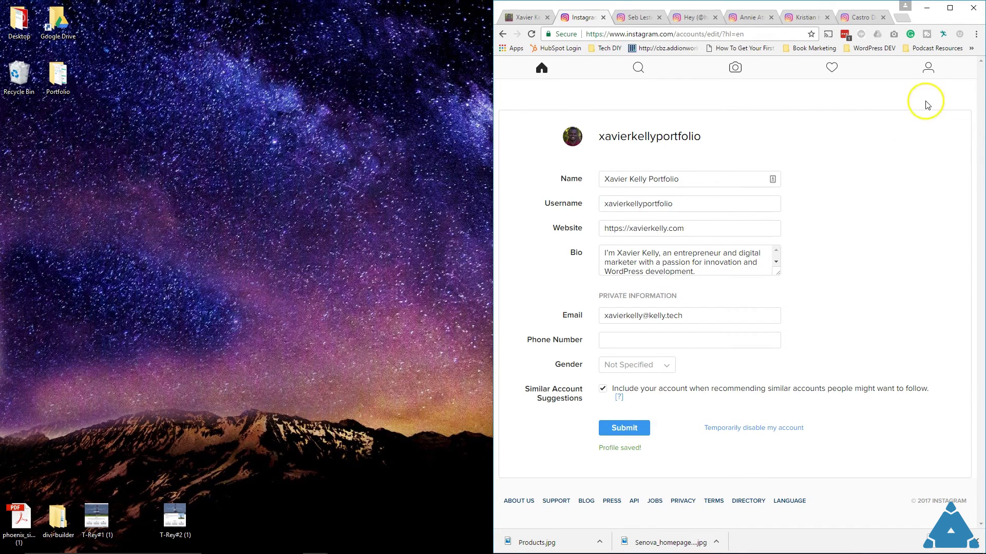
left_click(928, 67)
left_click(895, 122)
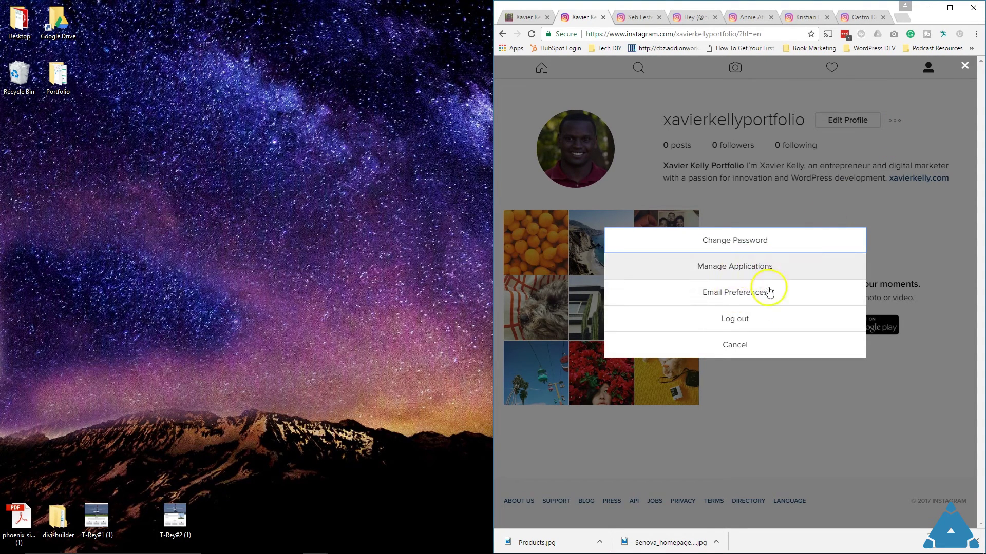
Dismiss the account options menu, leaving the profile page with 0 posts and followers showing
left_click(779, 185)
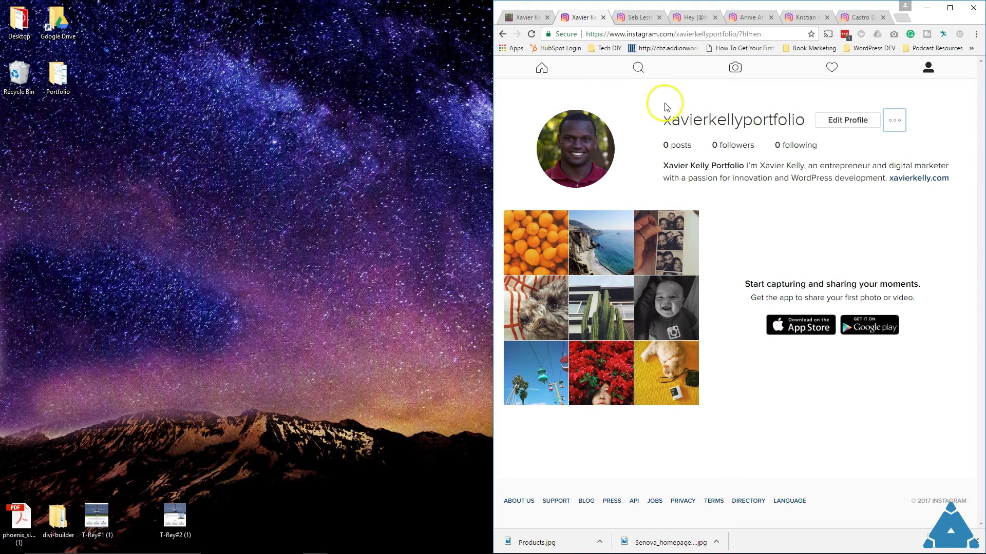
left_click(797, 201)
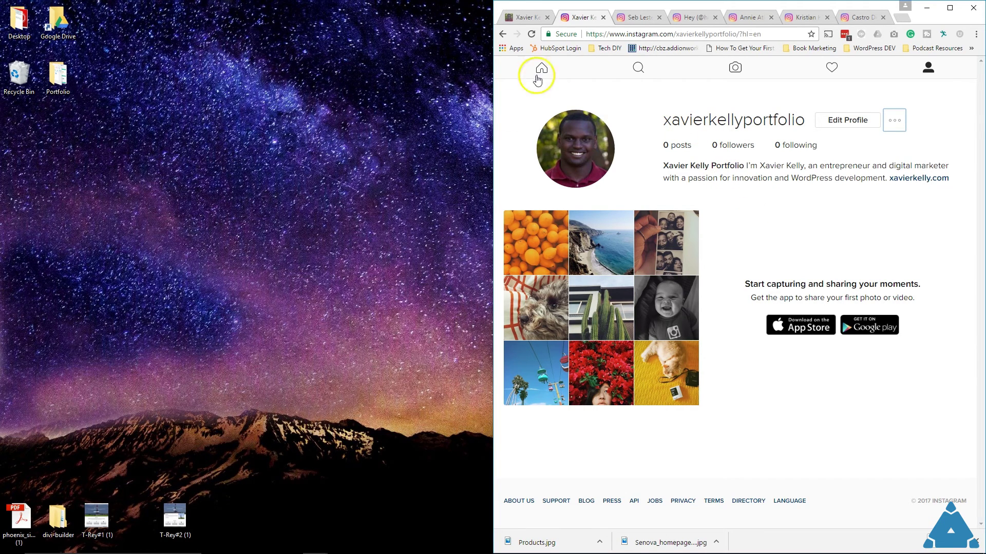
Open the Portfolio folder and preview the personal-branding-theme-1 and postcal-design images
mouse_move(165, 547)
mouse_move(315, 540)
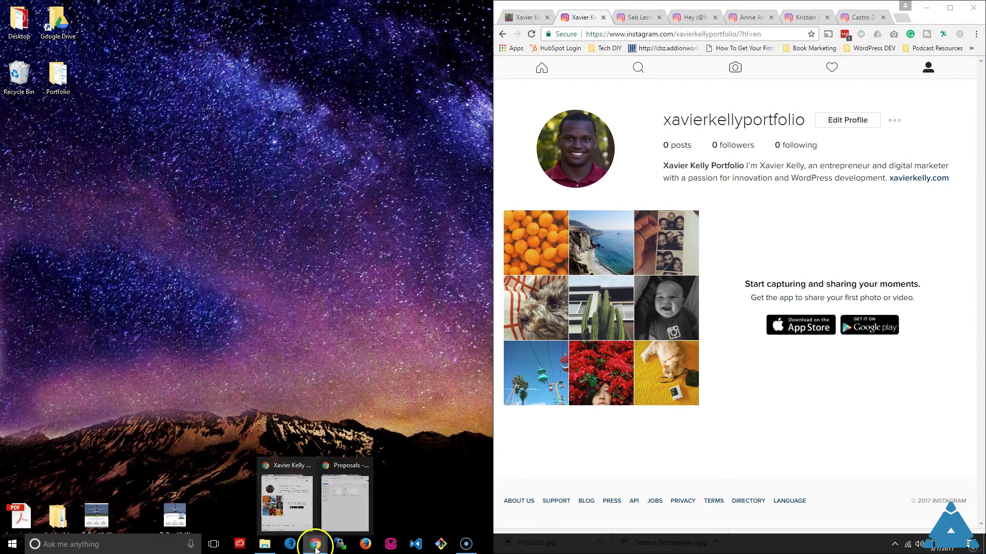
mouse_move(358, 503)
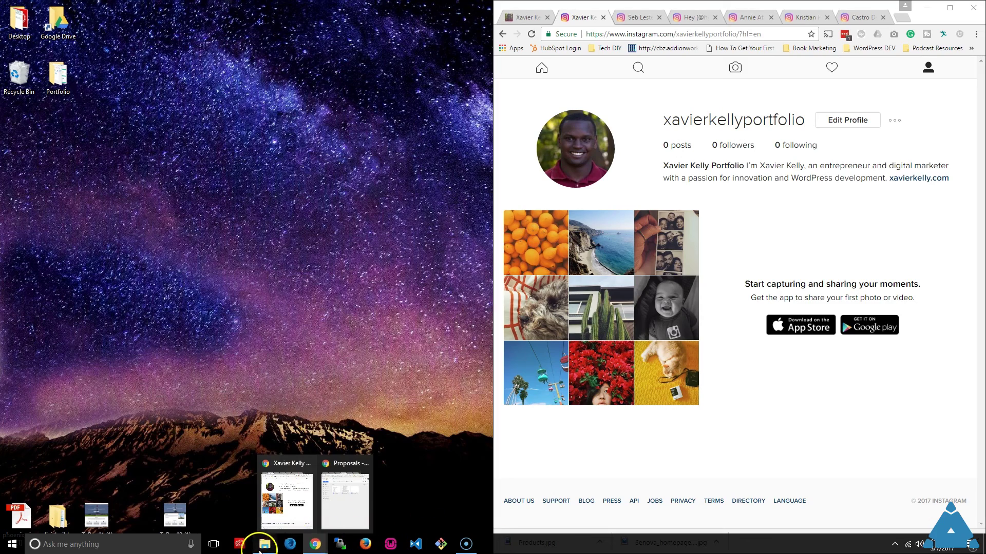
left_click(261, 545)
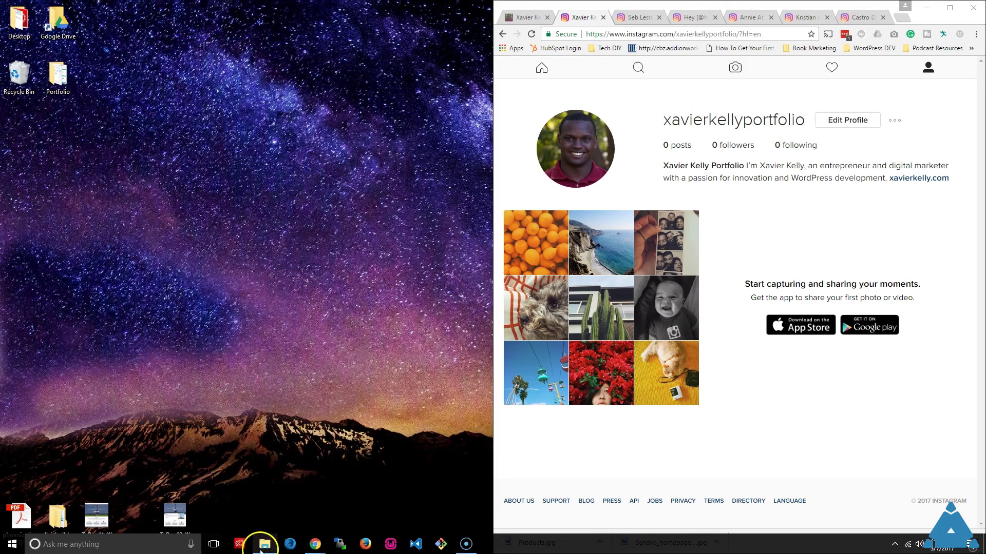
double_click(179, 137)
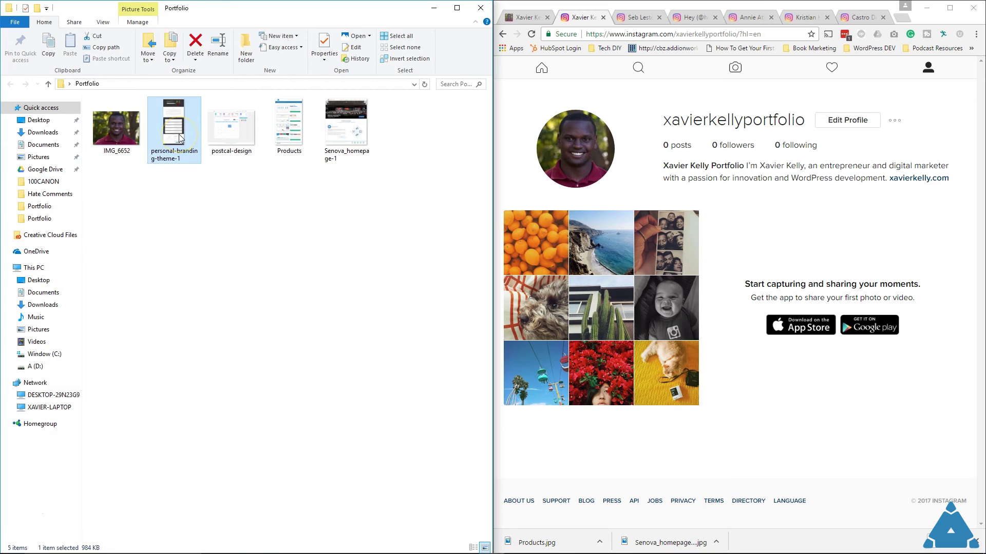
left_click(405, 43)
key("Right")
key("Return")
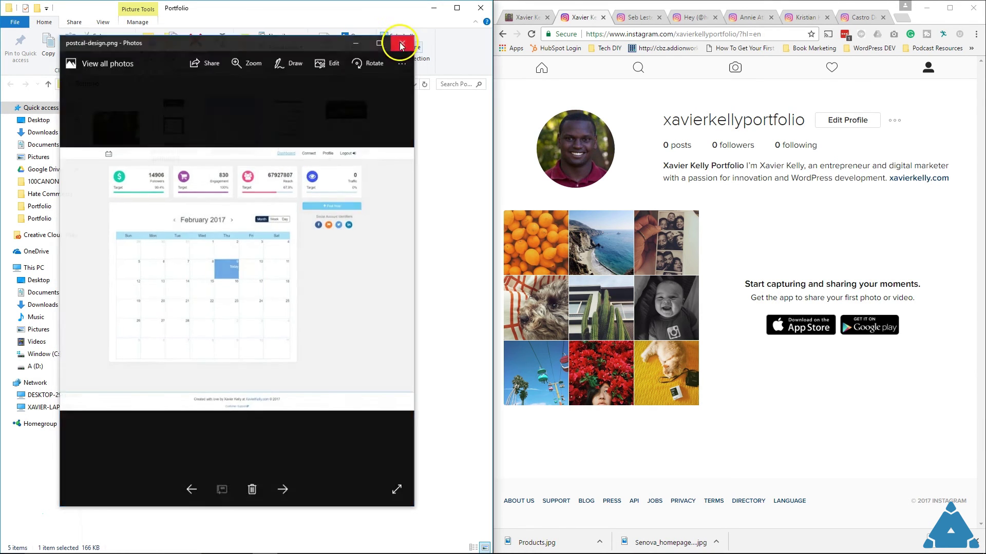
left_click(404, 40)
Preview the Products and Senova_homepage-1 images, closing each afterwards
key("Right")
key("Return")
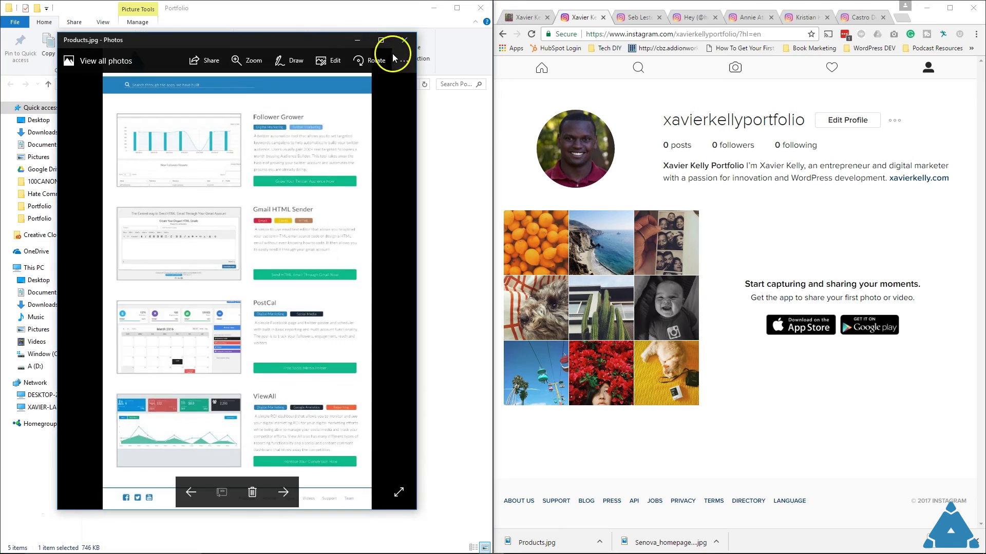
left_click(403, 43)
left_click(358, 134)
key("Return")
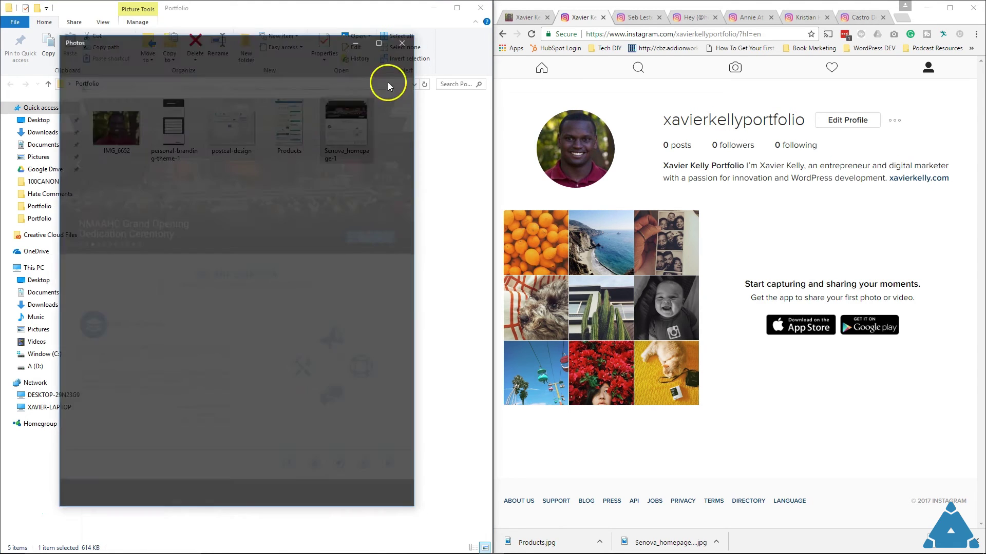
left_click(404, 41)
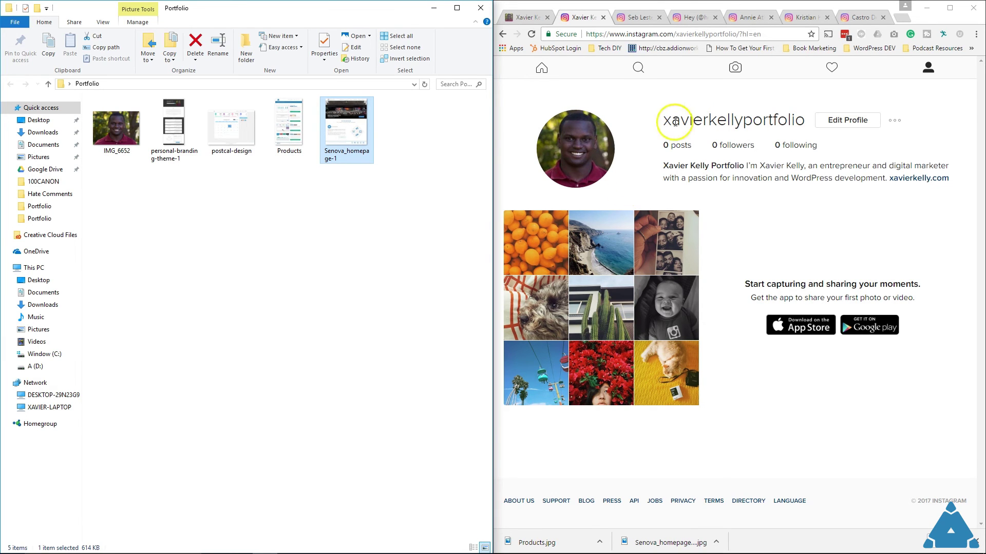
Browse three creators' profile tabs, ending on a film designer's profile with 16.2k followers
left_click(639, 17)
scroll(645, 92, "up", 15)
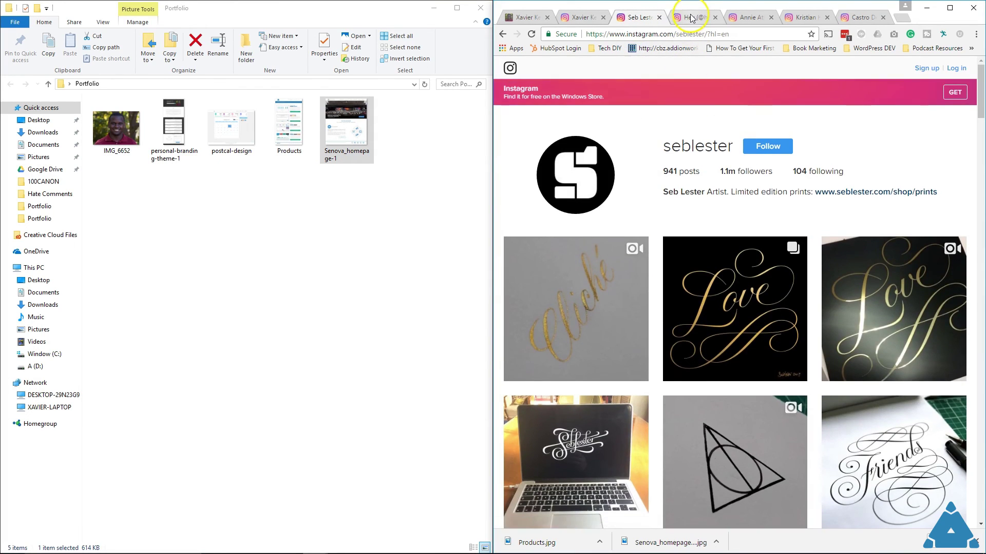
left_click(693, 17)
scroll(719, 144, "down", 4)
scroll(718, 145, "down", 15)
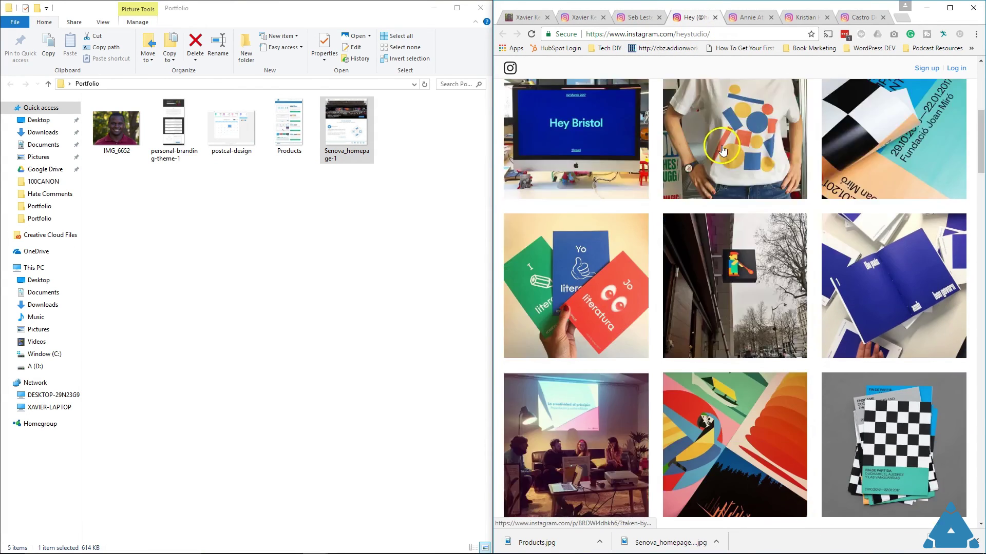
scroll(729, 149, "down", 8)
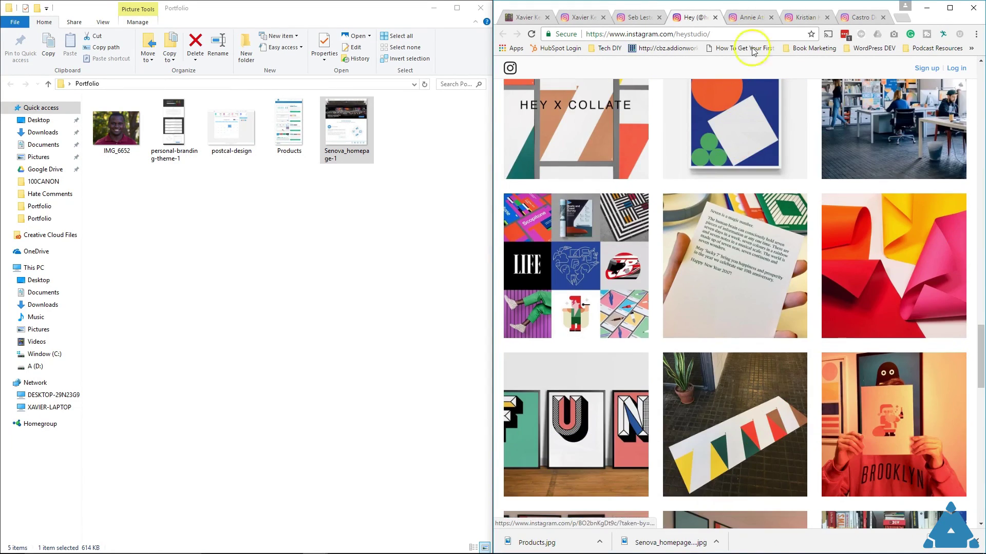
left_click(749, 17)
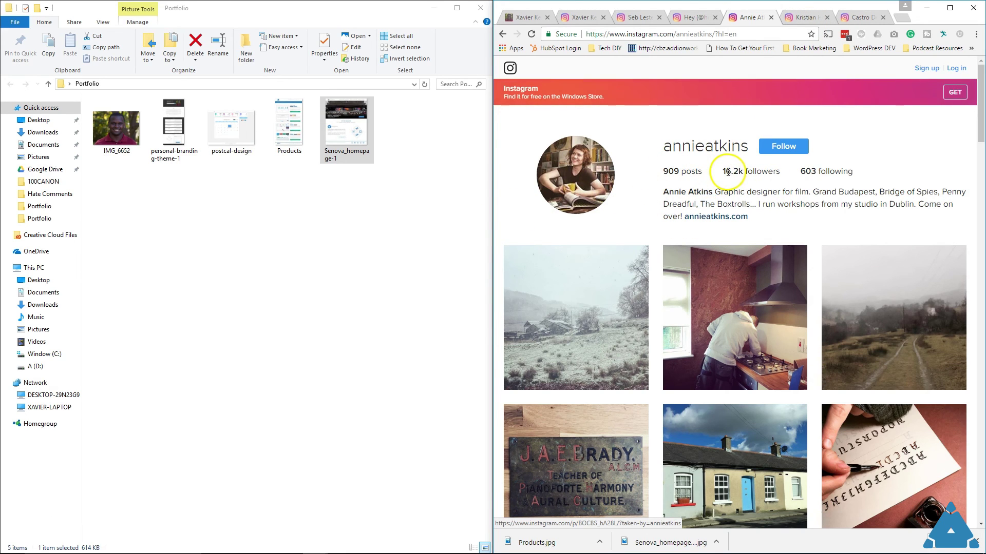
left_click_drag(725, 172, 782, 171)
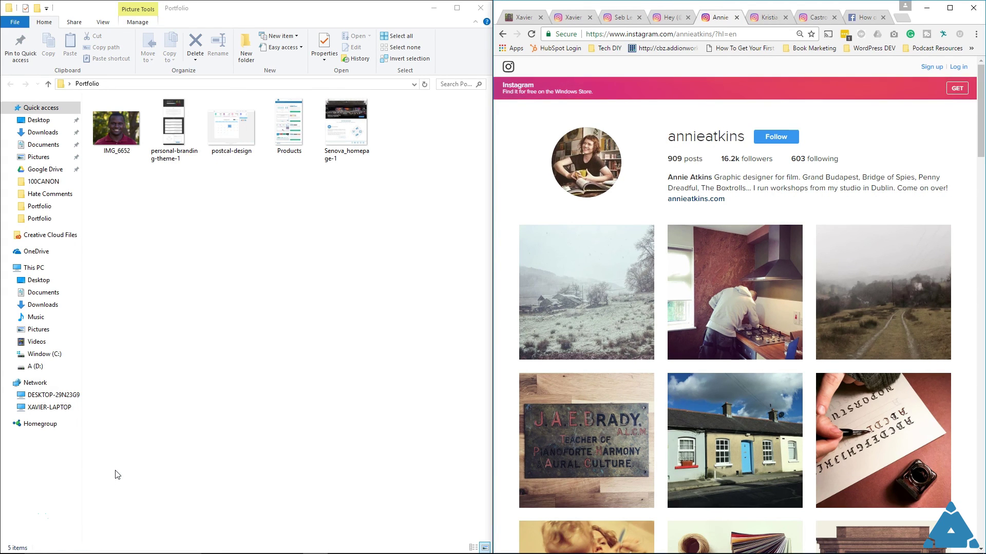
Maximize the browser, compare the designer's and portfolio profiles, then return to the site's About section
left_click(955, 12)
scroll(385, 429, "down", 2)
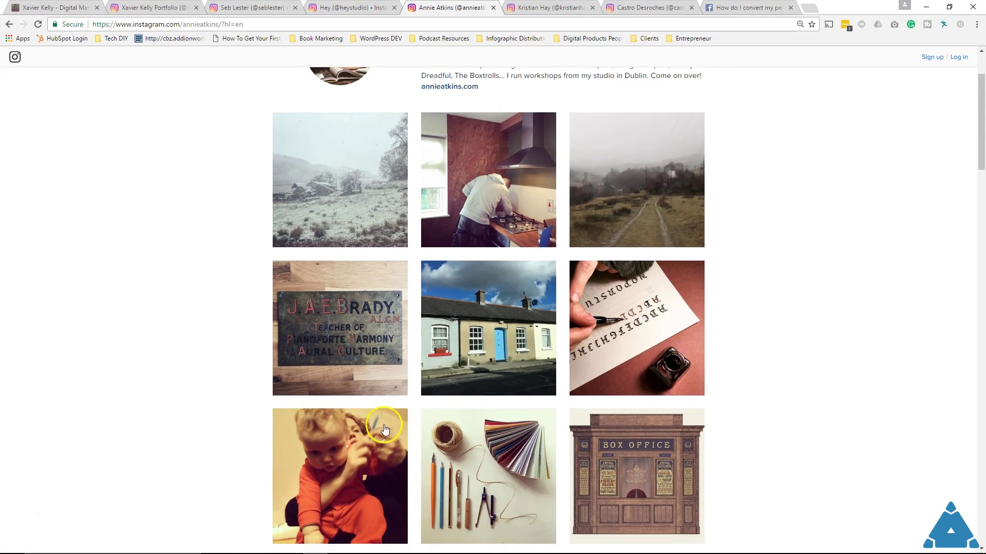
scroll(385, 428, "down", 4)
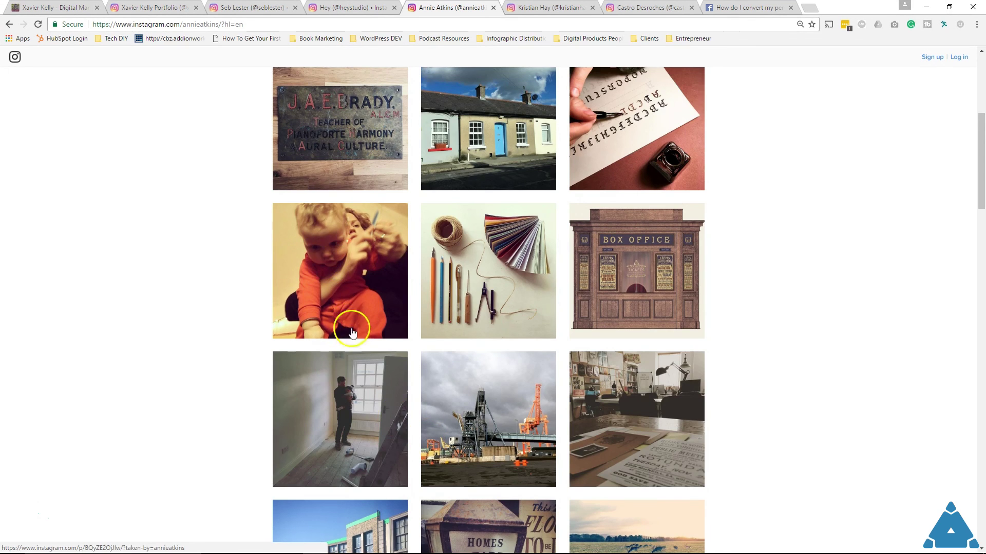
scroll(339, 329, "up", 6)
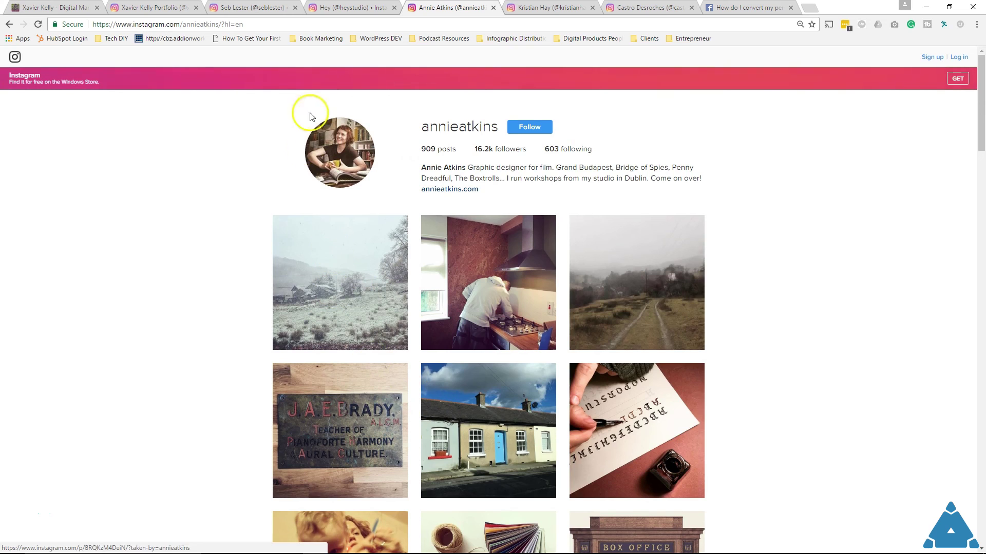
left_click(154, 7)
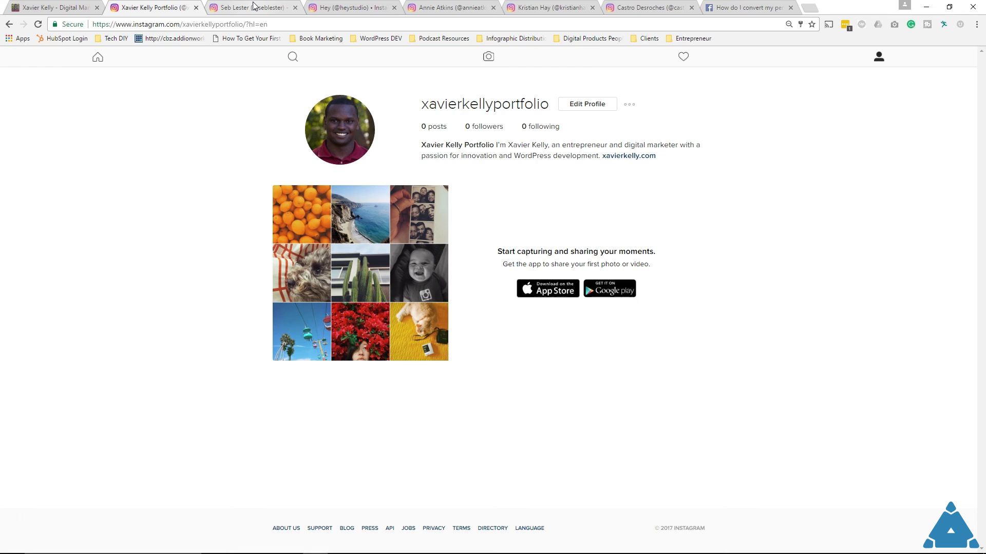
left_click(56, 7)
scroll(121, 167, "up", 2)
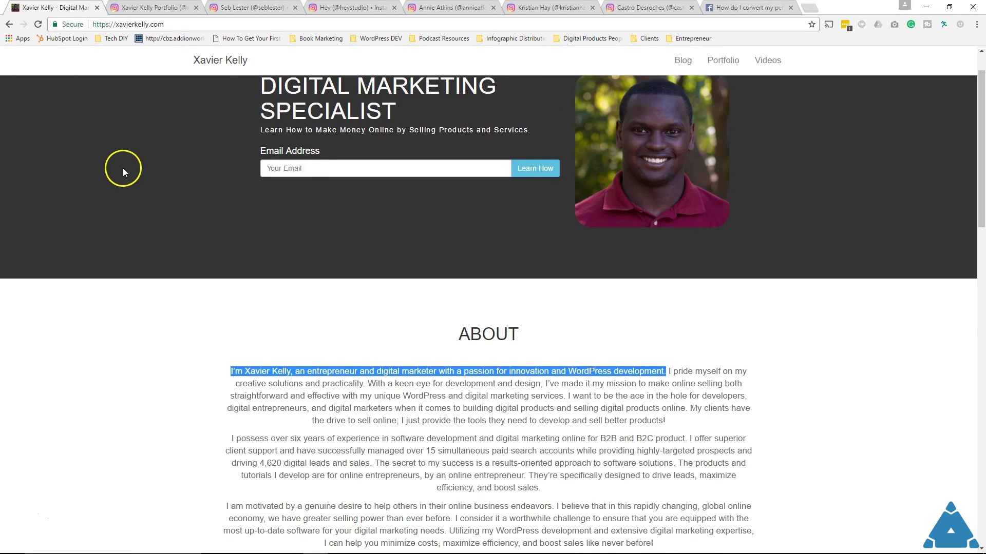